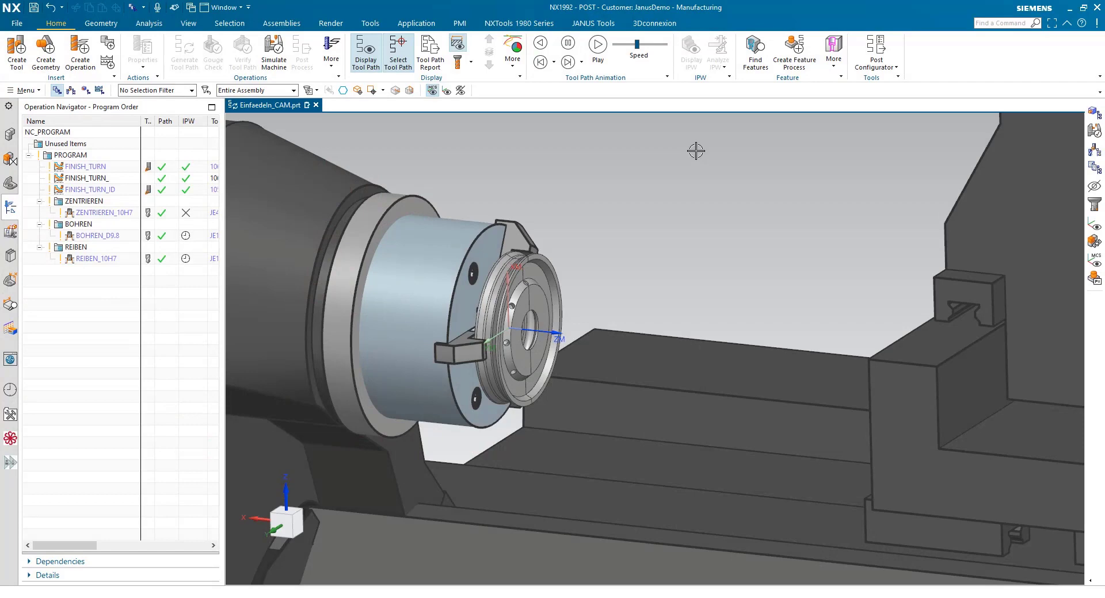
Step: Orbit and zoom the view around the chuck setup
scroll(687, 233, "down", 8)
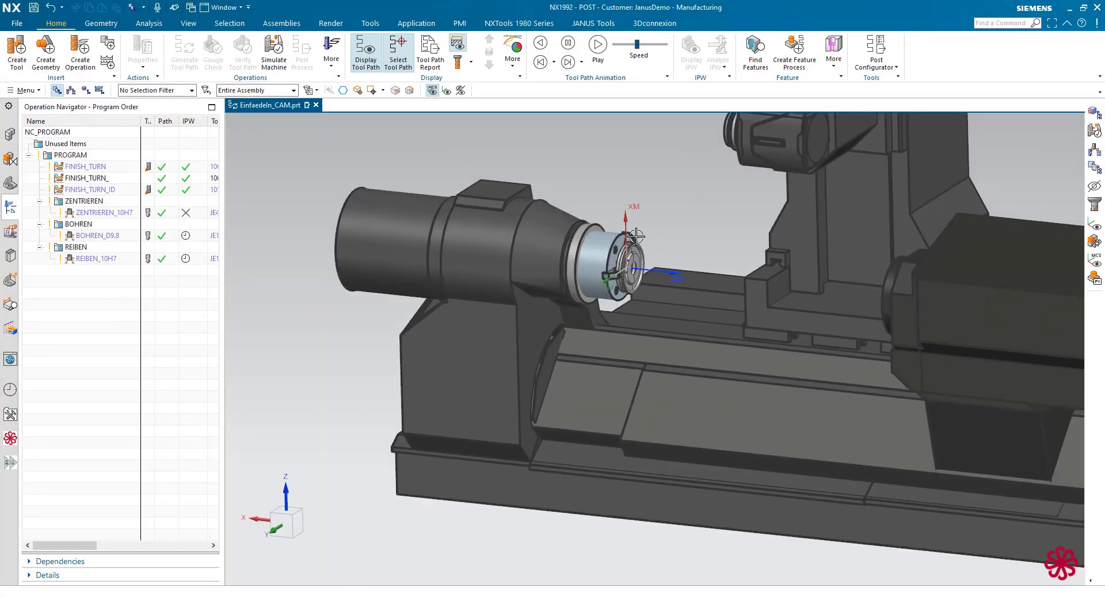
scroll(636, 236, "up", 5)
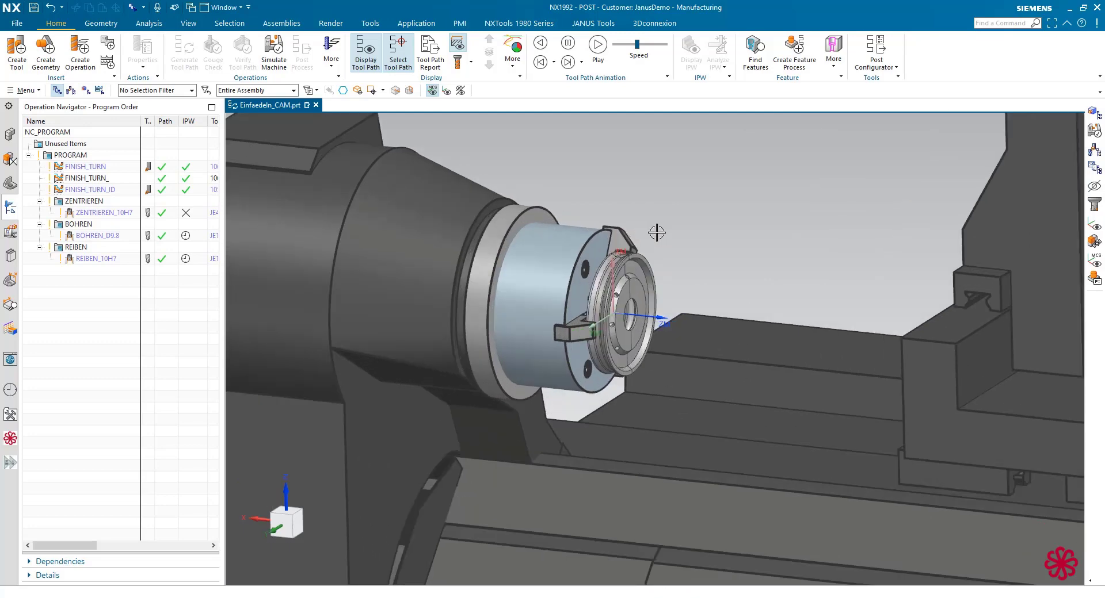
scroll(671, 233, "down", 3)
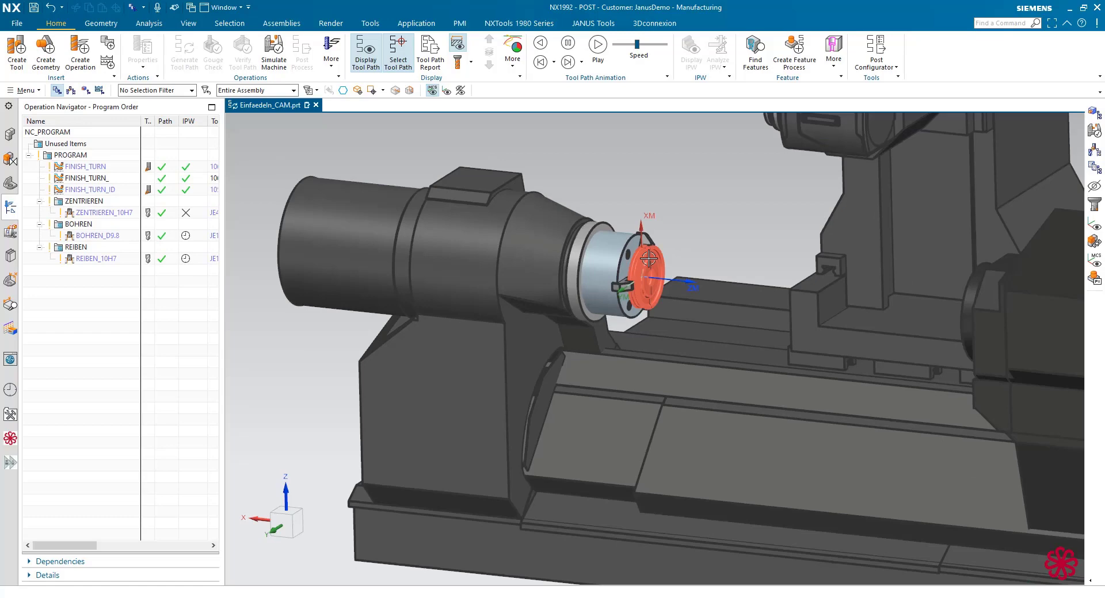
middle_click_drag(648, 255, 711, 402)
scroll(713, 406, "up", 5)
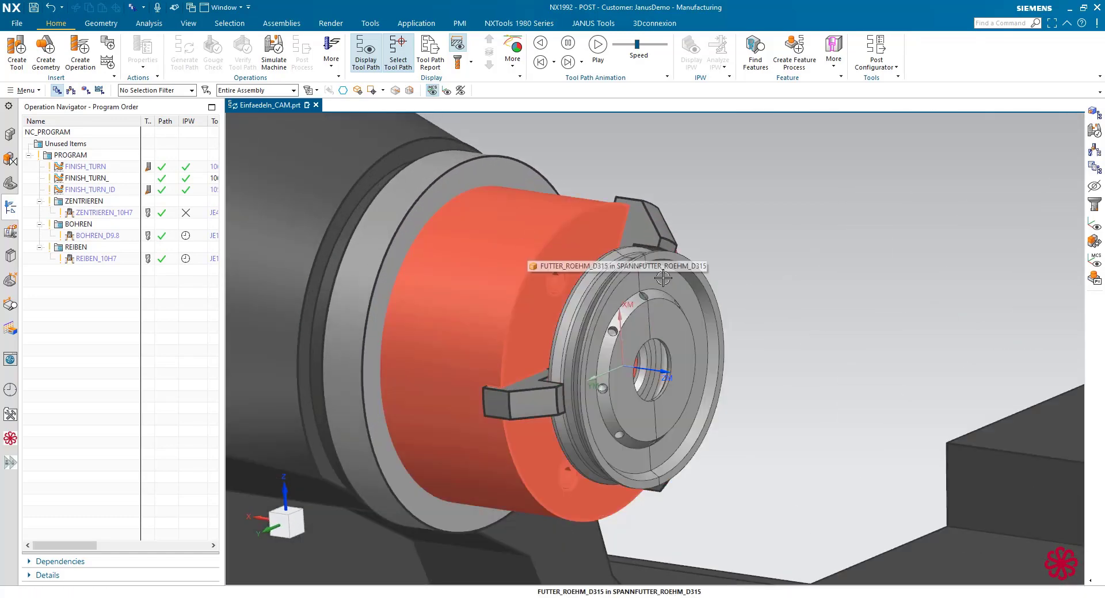
mouse_move(667, 290)
middle_mouse_down()
mouse_move(703, 350)
mouse_move(695, 283)
mouse_move(676, 285)
middle_mouse_up()
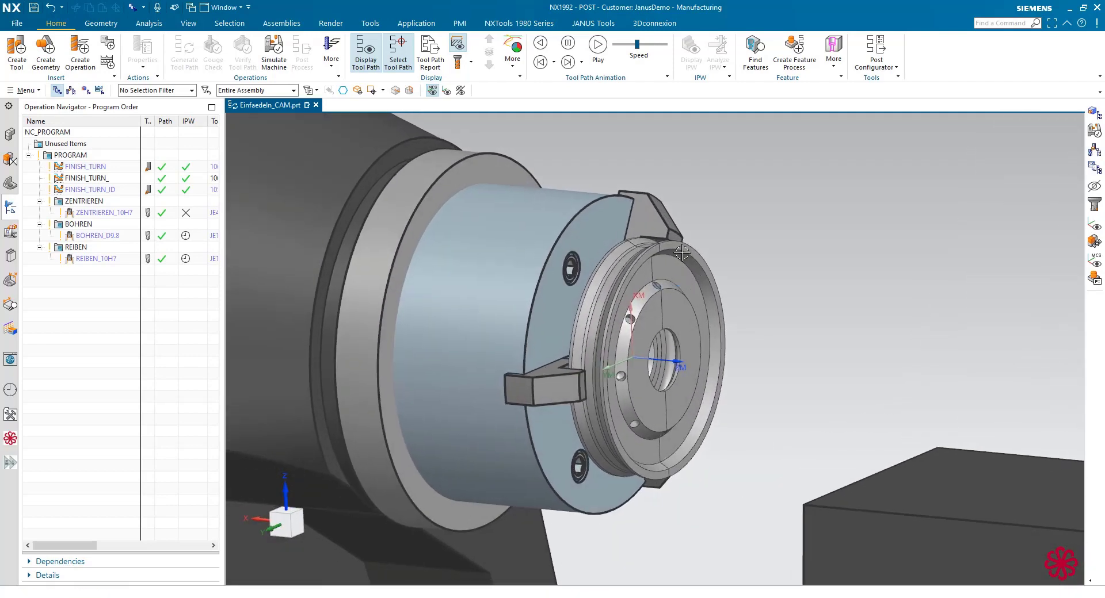
scroll(650, 237, "up", 5)
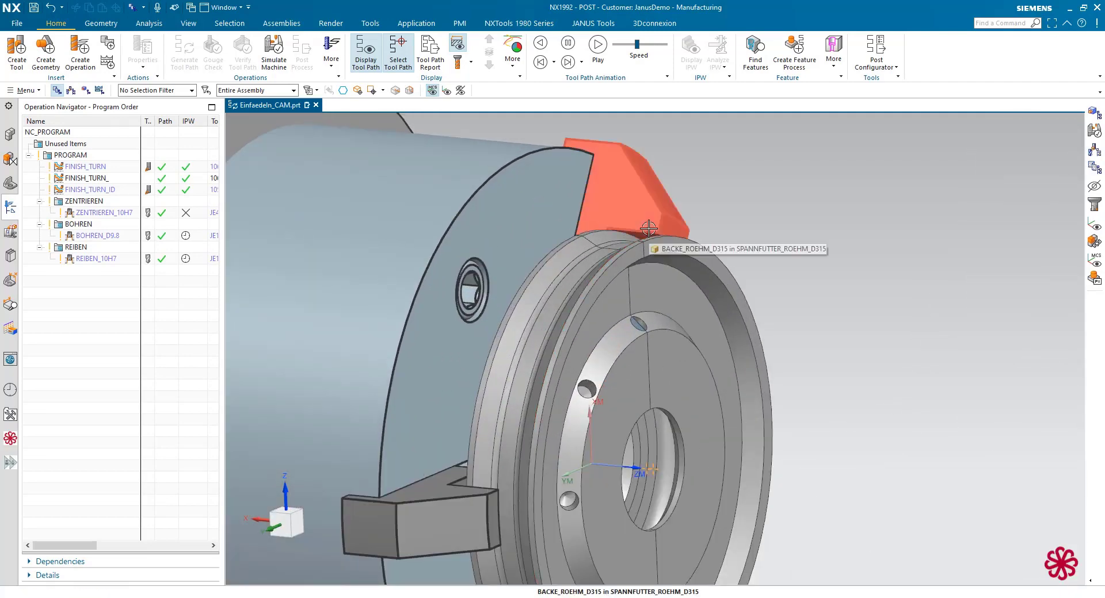
scroll(687, 205, "down", 3)
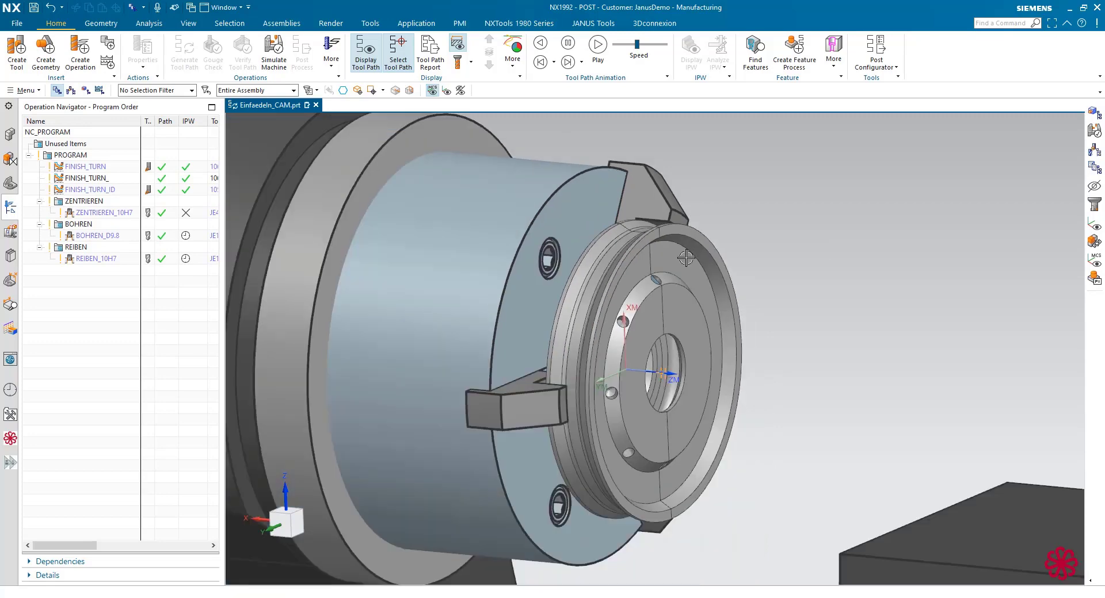
middle_click_drag(687, 207, 708, 259)
scroll(729, 267, "up", 4)
scroll(808, 277, "down", 3)
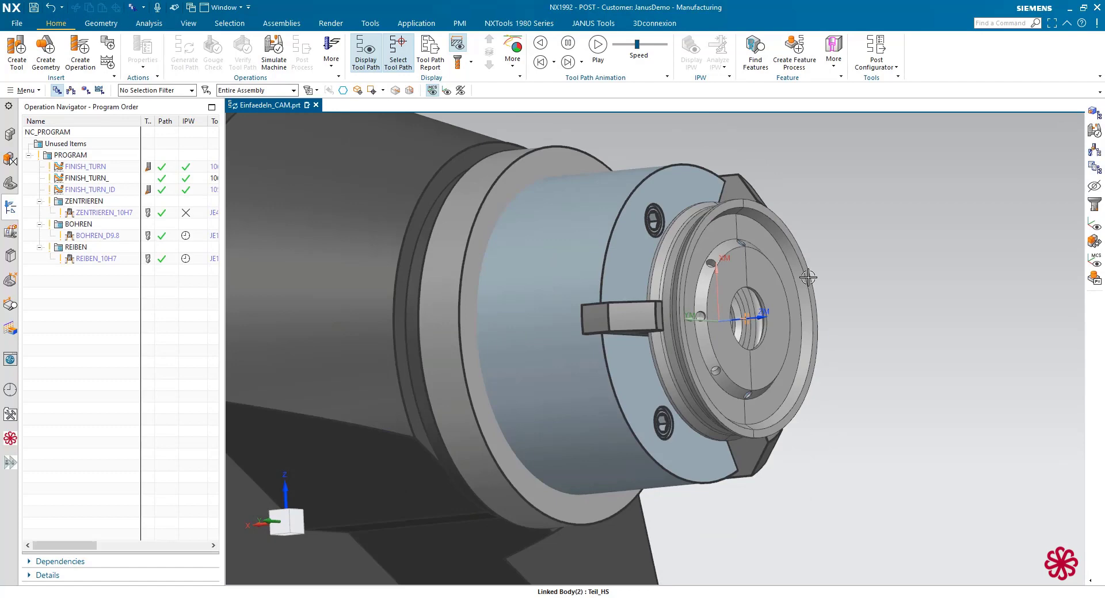
Step: Check Layer Settings, then show the part cross-section in an orthographic side view
key("ctrl+l")
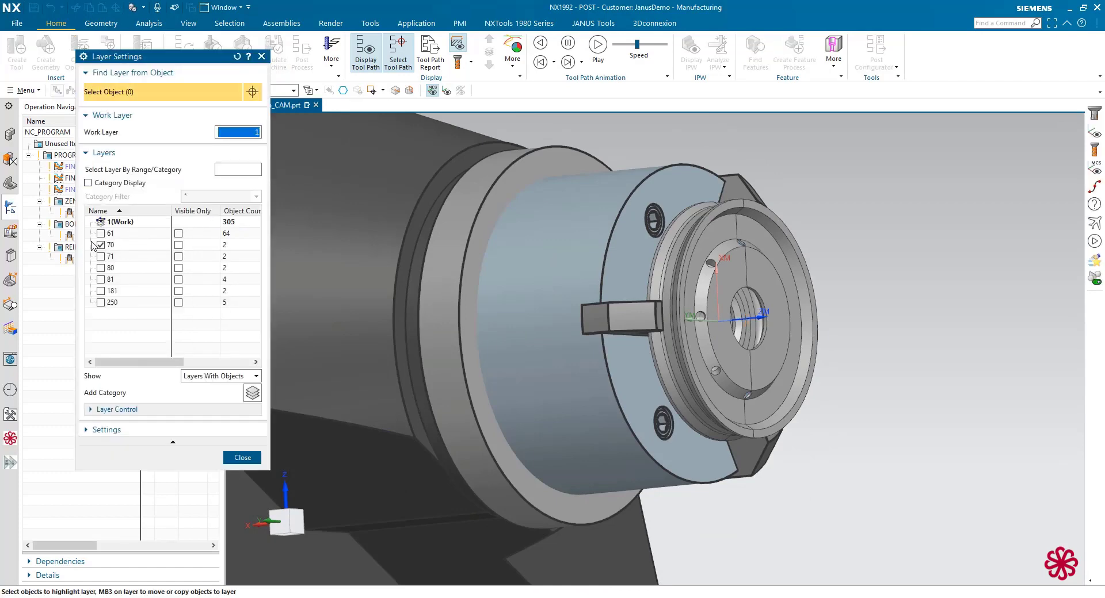
left_click(242, 458)
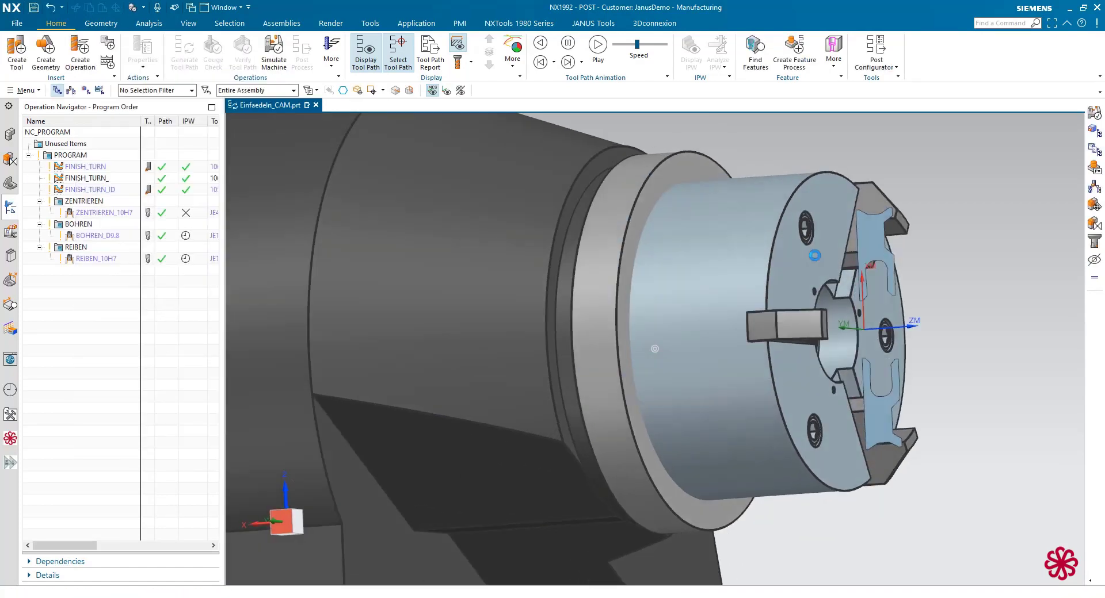
key("ctrl+alt+f")
scroll(650, 261, "down", 2)
scroll(951, 282, "up", 6)
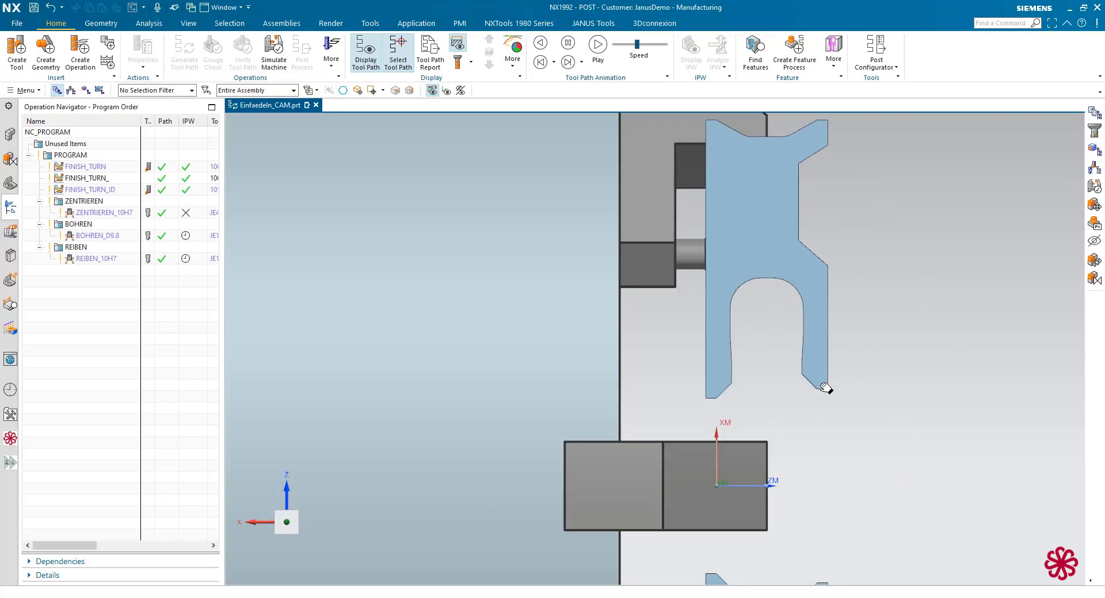
middle_click_drag(826, 387, 663, 368, "shift")
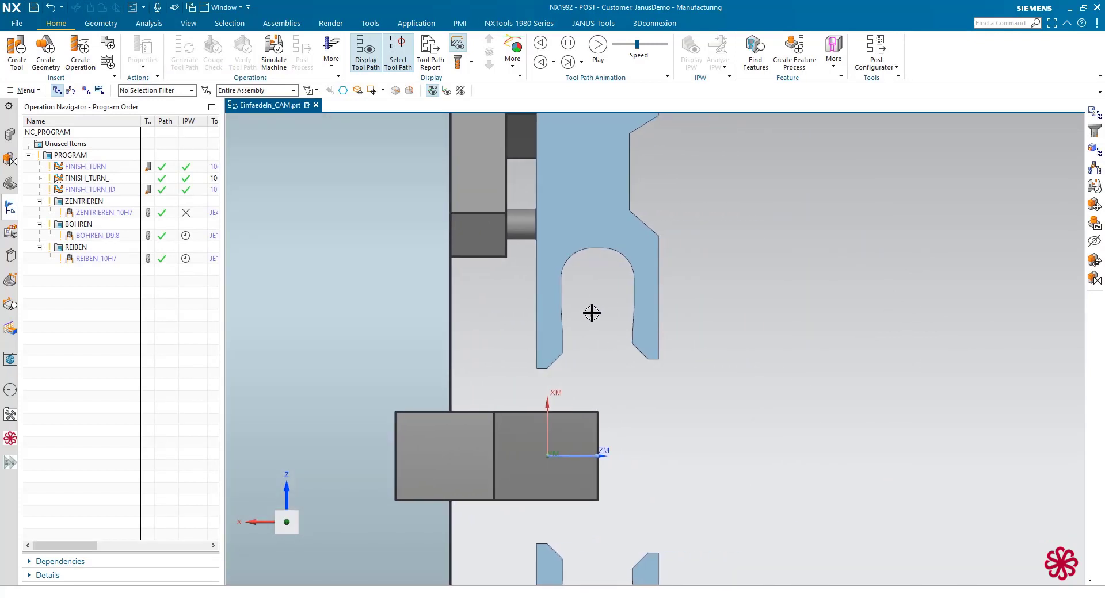
scroll(591, 313, "down", 2)
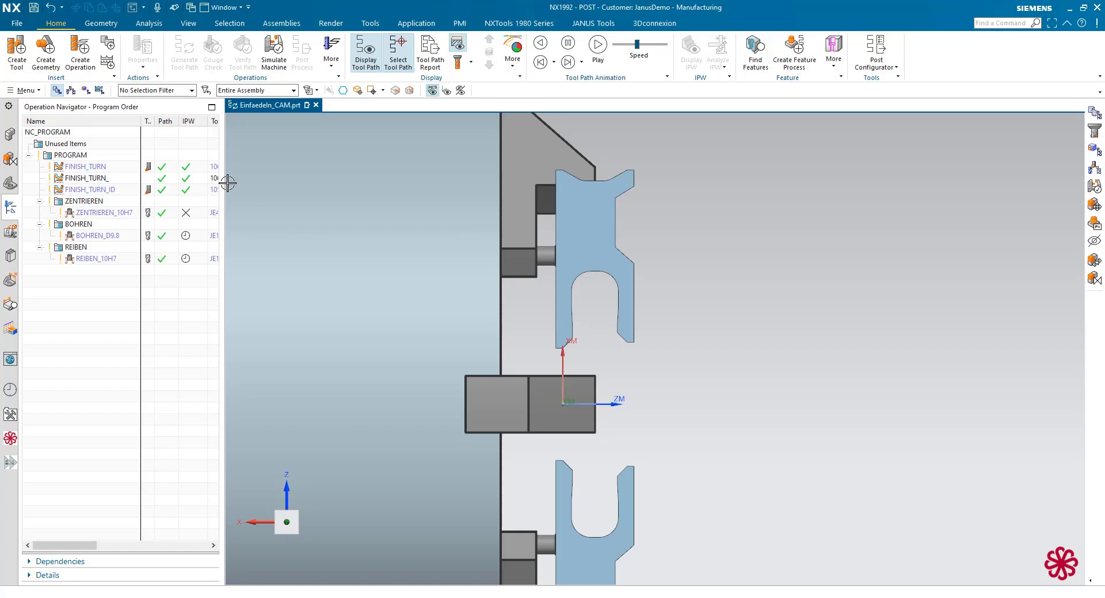
Step: Insert a Finish Turn operation under FINISH_TURN_ID using the RADIUS_FINISH tool
right_click(128, 192)
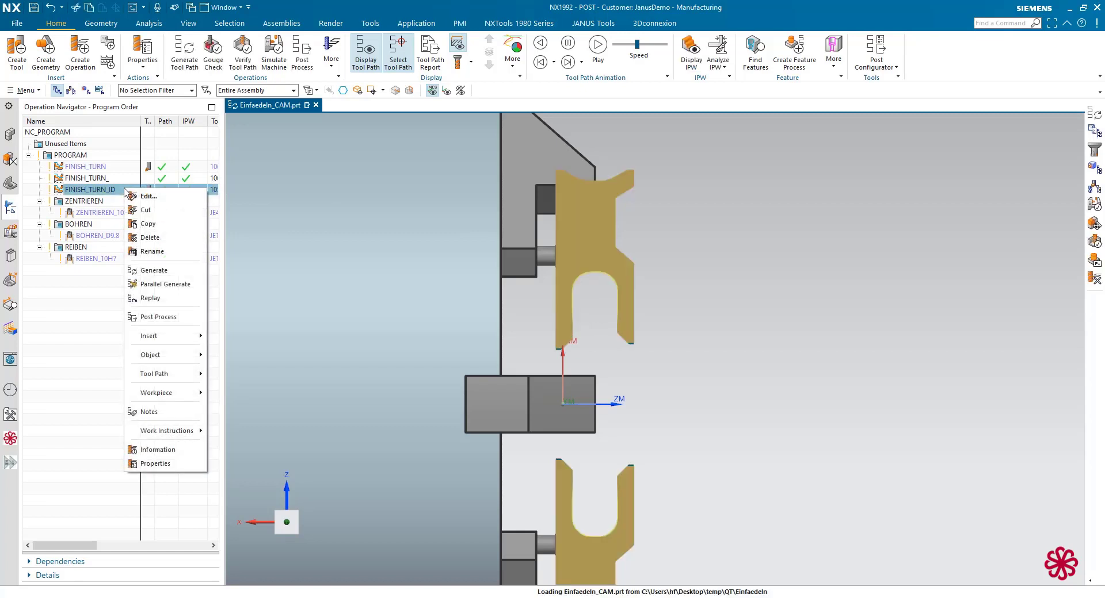
mouse_move(193, 336)
left_click(241, 338)
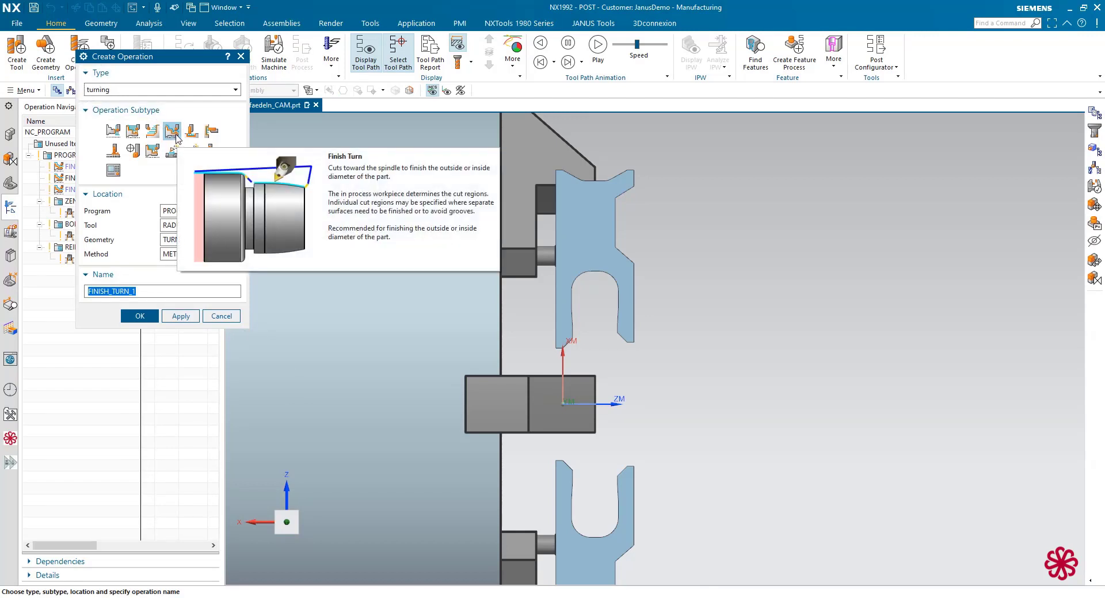
left_click(176, 225)
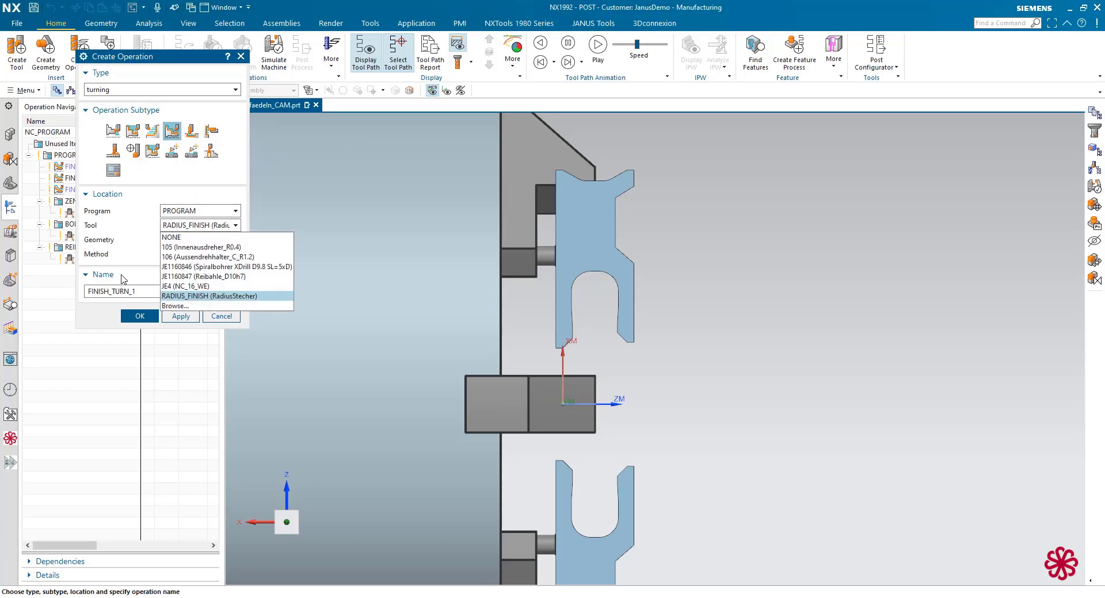
left_click(187, 296)
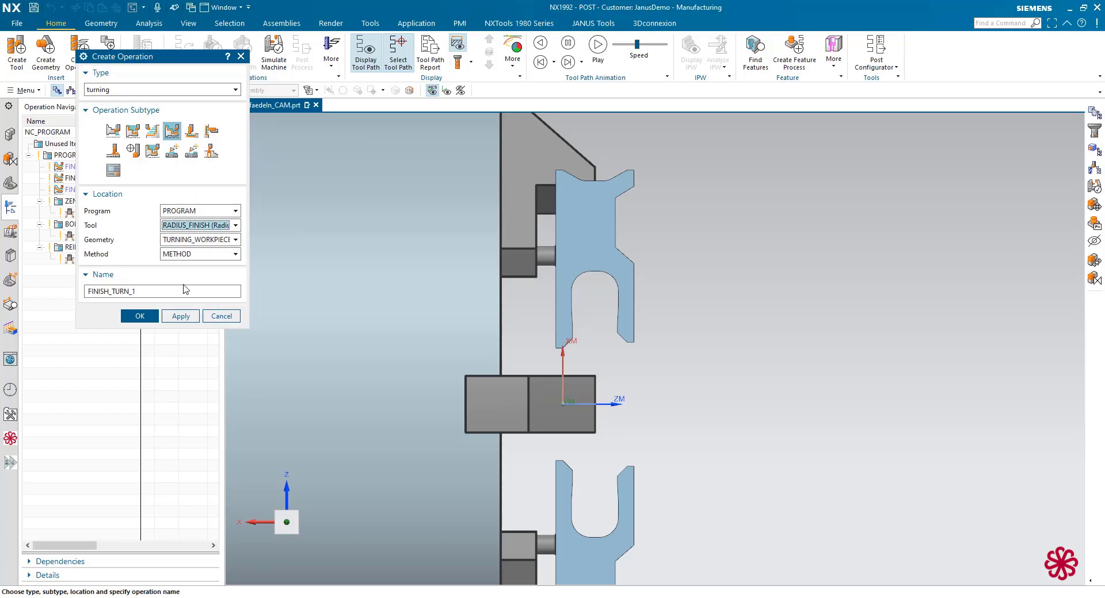
left_click(141, 317)
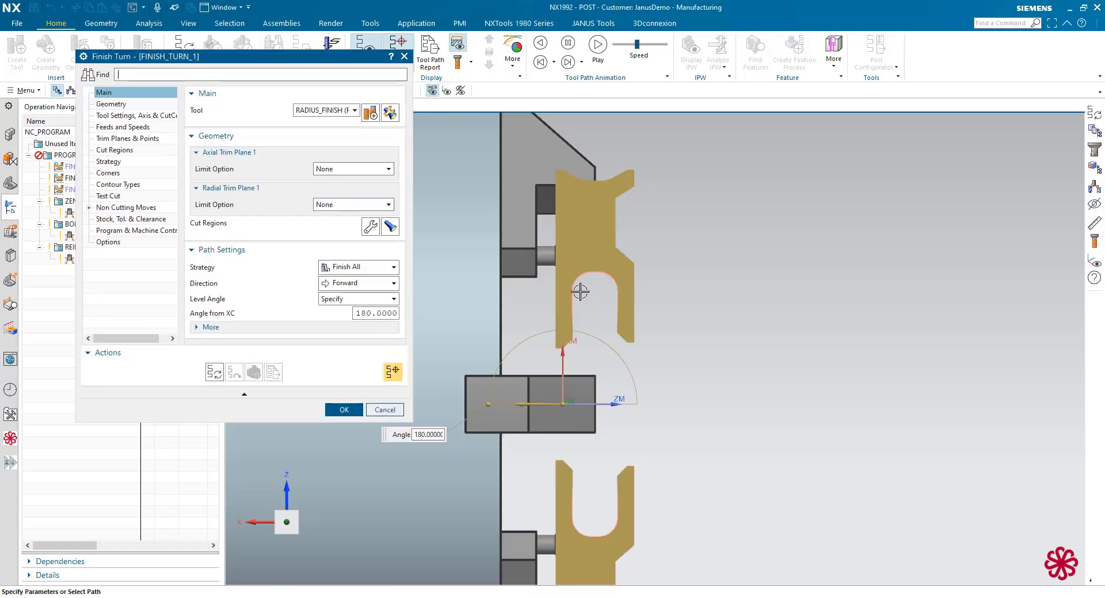
Step: Set Cut Regions selection to Specify, with the region point at the groove edge's arc centre
scroll(580, 289, "up", 5)
scroll(610, 329, "up", 2)
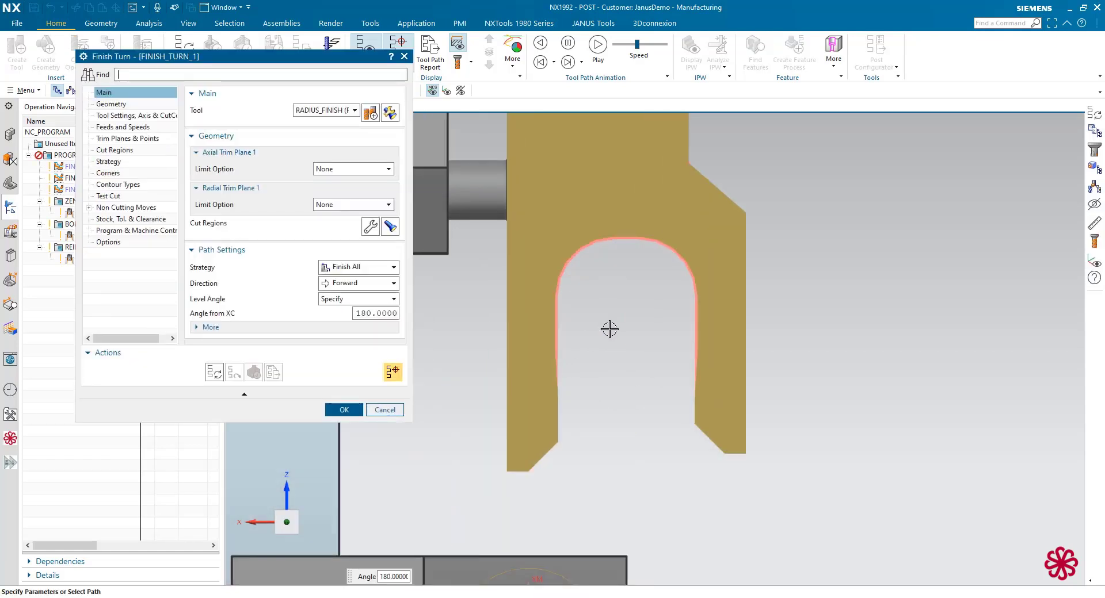
left_click(132, 152)
left_click(352, 111)
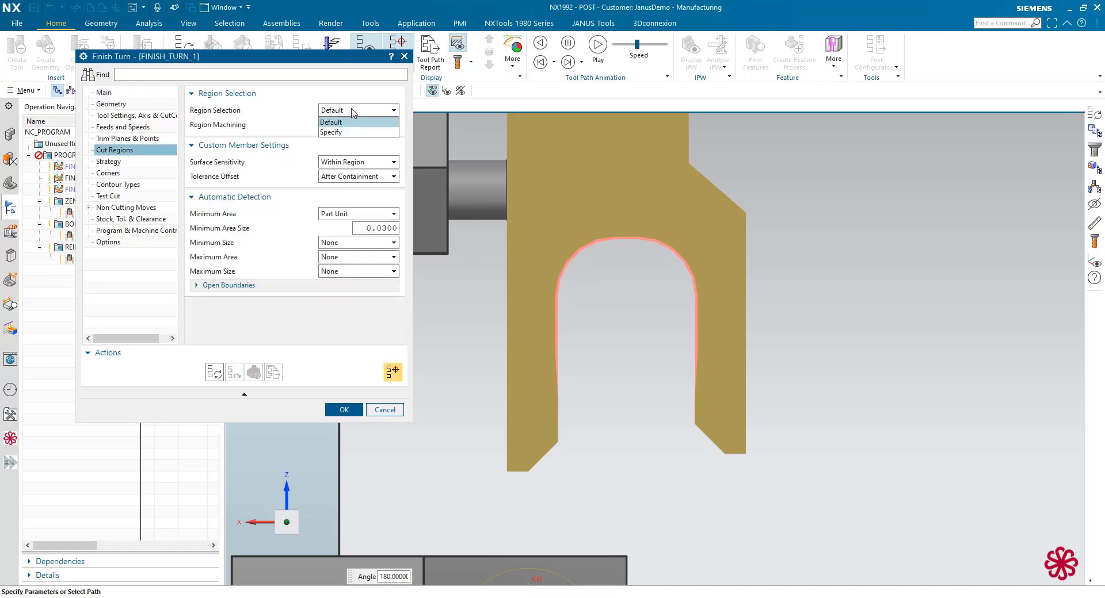
left_click(337, 132)
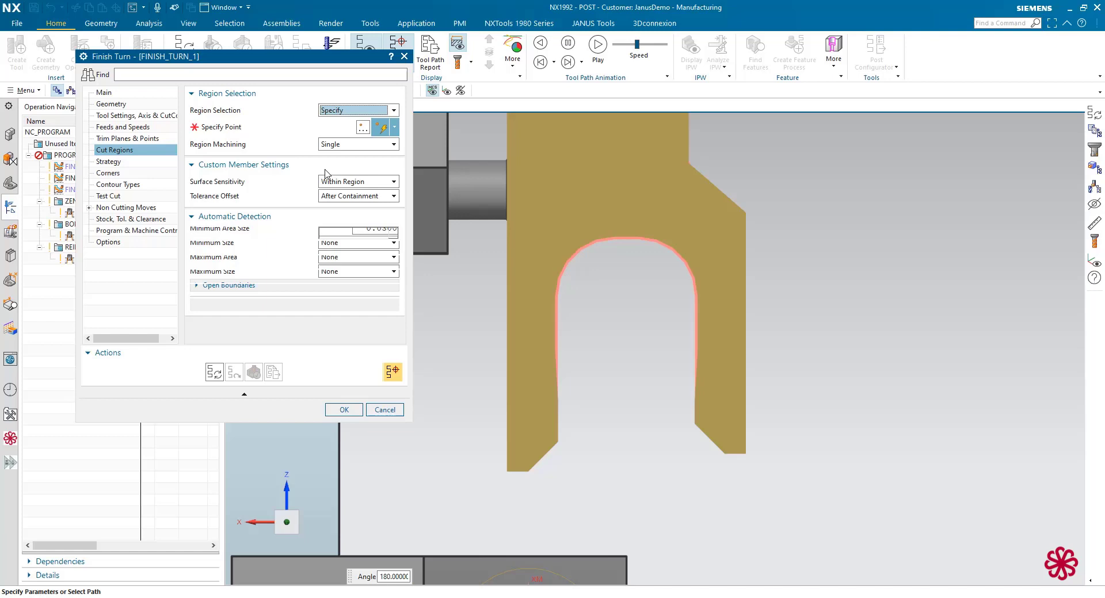
scroll(640, 301, "down", 10)
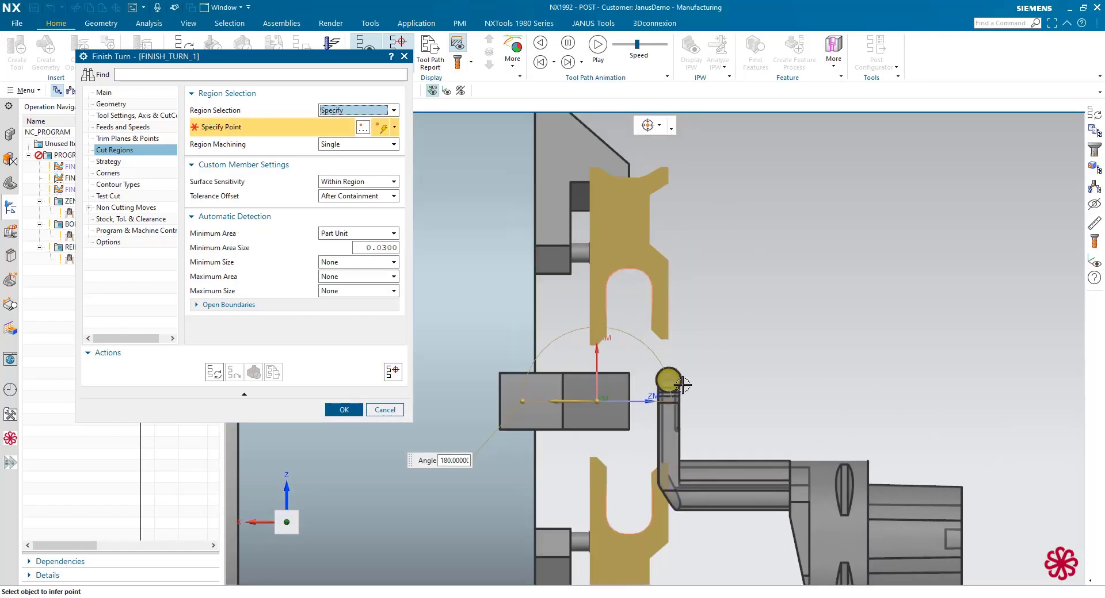
middle_click_drag(665, 309, 621, 247, "shift")
scroll(556, 243, "up", 3)
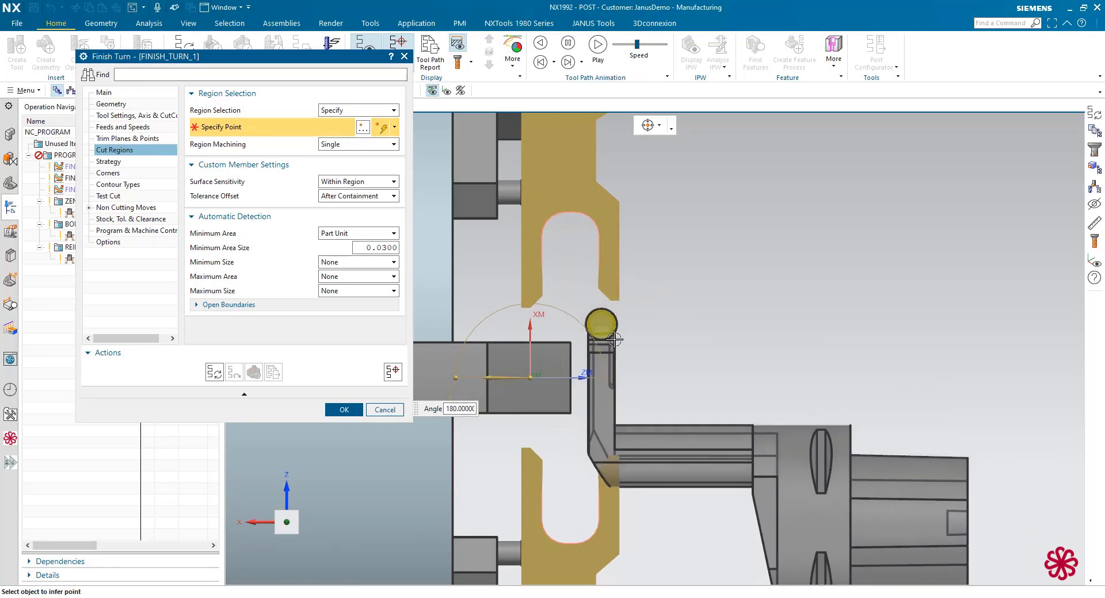
scroll(581, 254, "down", 1)
scroll(578, 254, "up", 3)
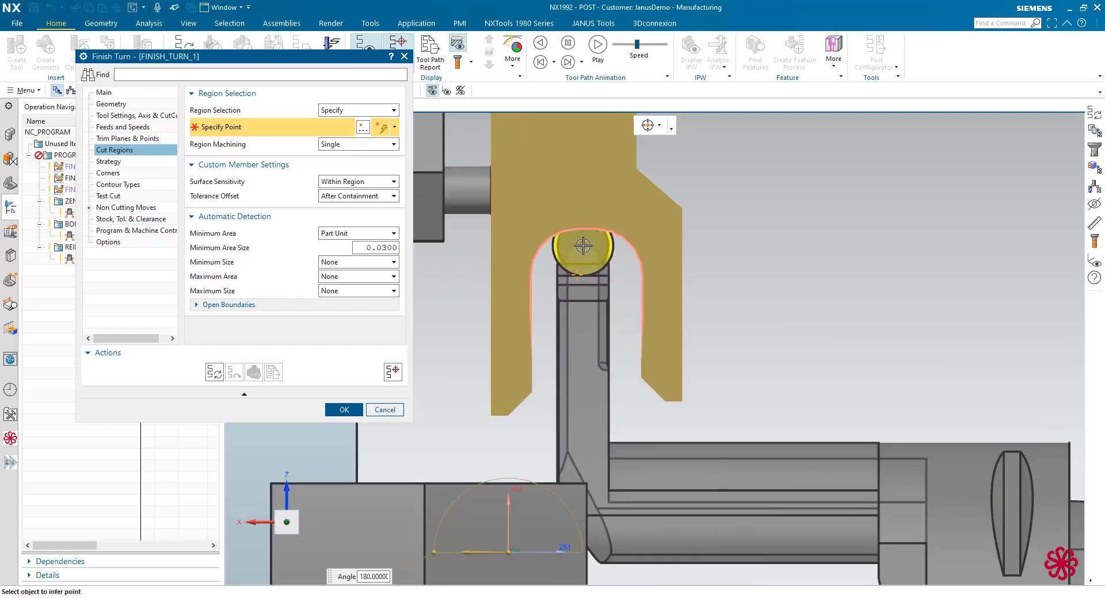
left_click(583, 245)
scroll(583, 297, "down", 3)
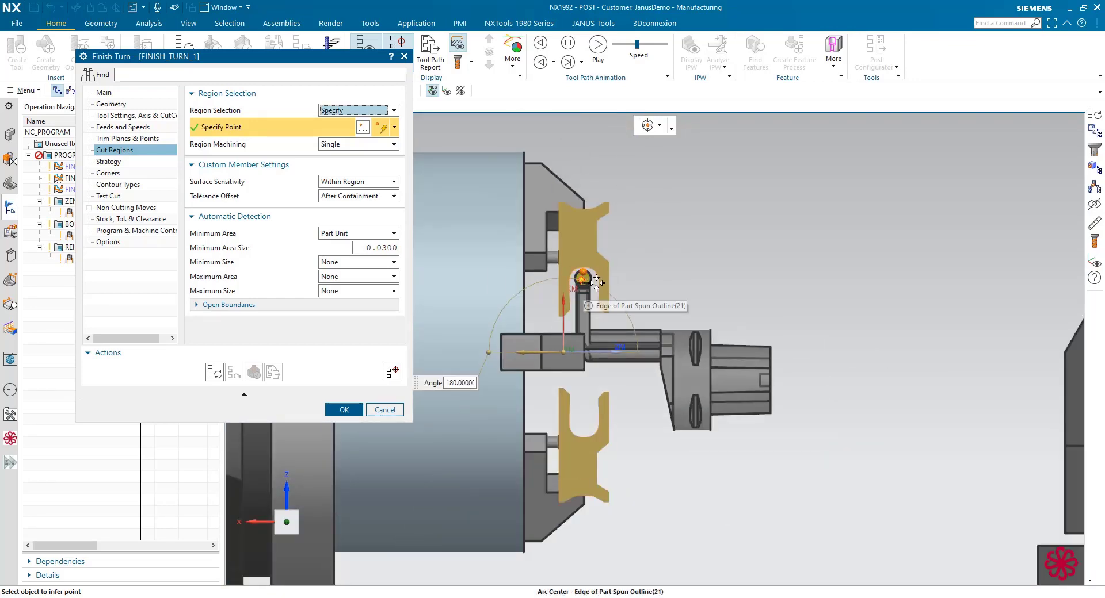
Step: Set the engage to Linear - Relative to Cut with length 1
left_click(90, 207)
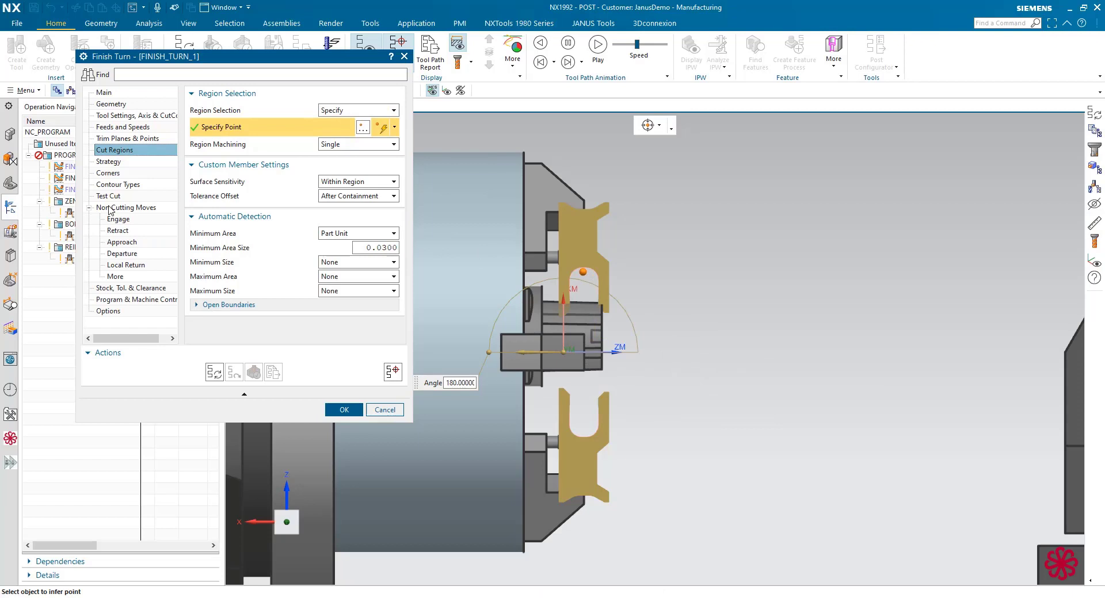
left_click(135, 219)
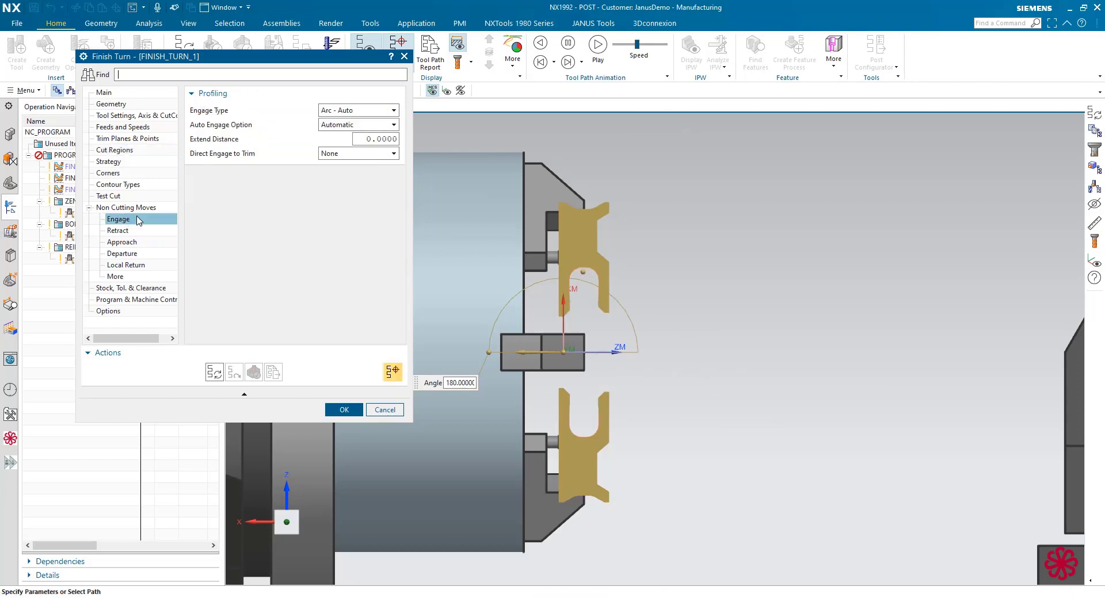
left_click(357, 110)
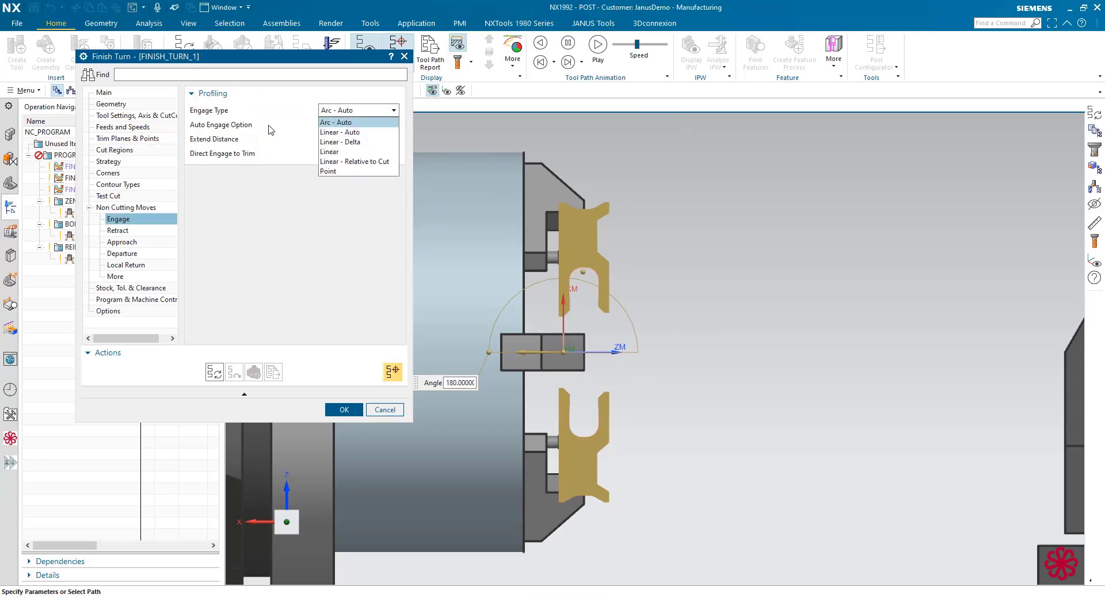
left_click(351, 161)
left_click(363, 139)
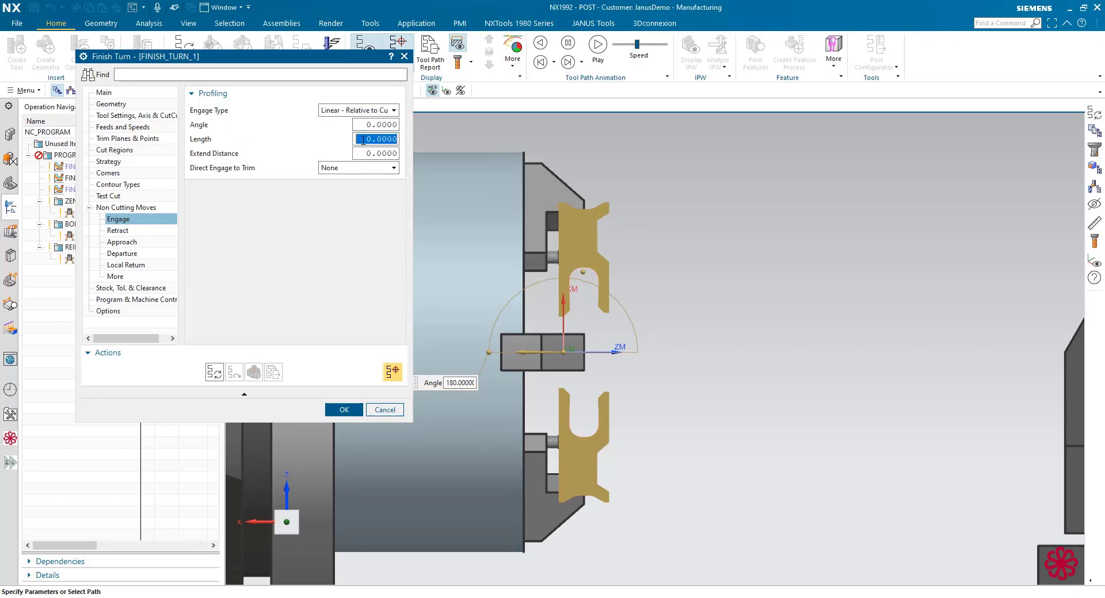
type("1")
scroll(583, 270, "up", 2)
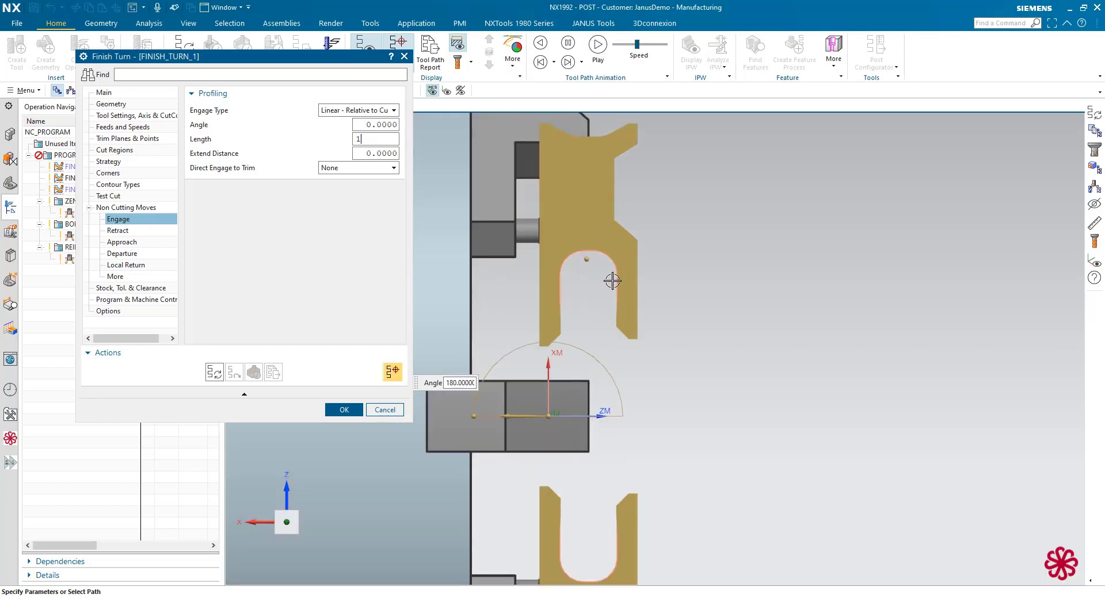
Step: Set the retract type to Same as Engage
left_click(127, 230)
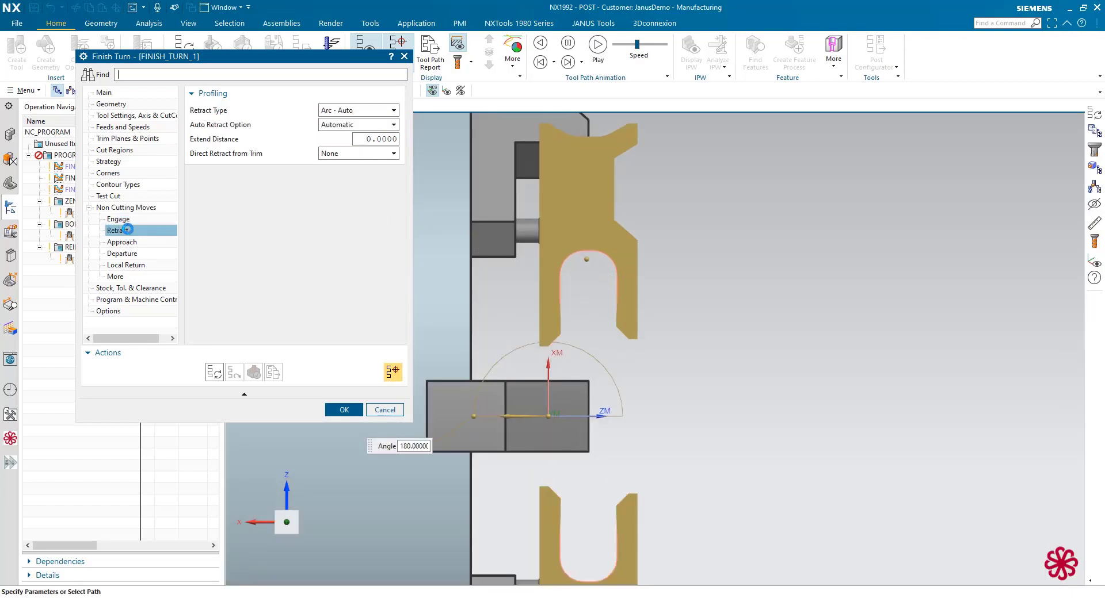
left_click(352, 111)
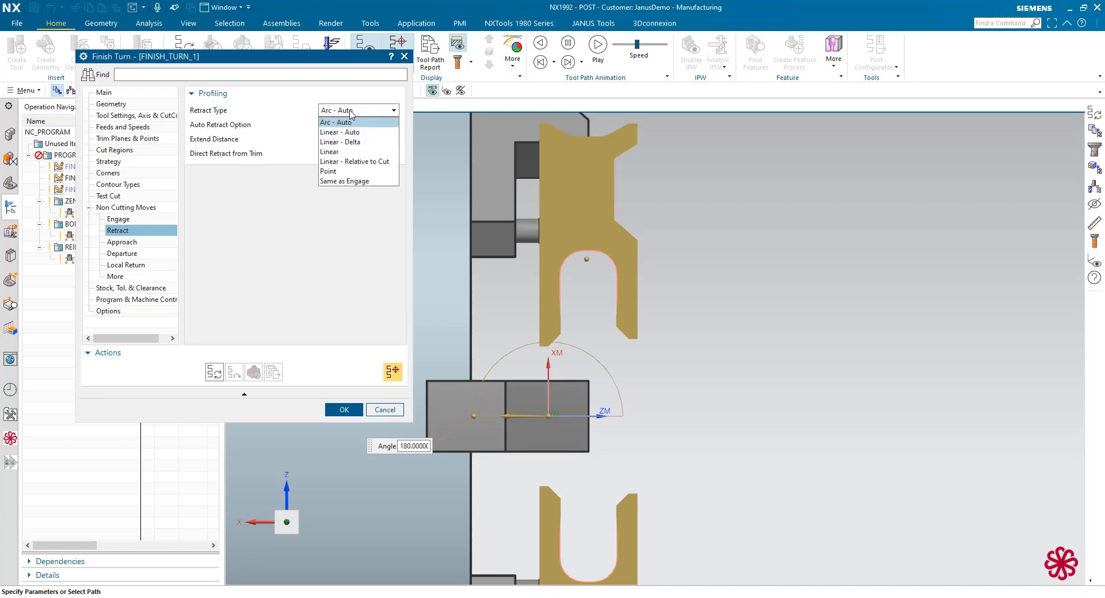
left_click(347, 181)
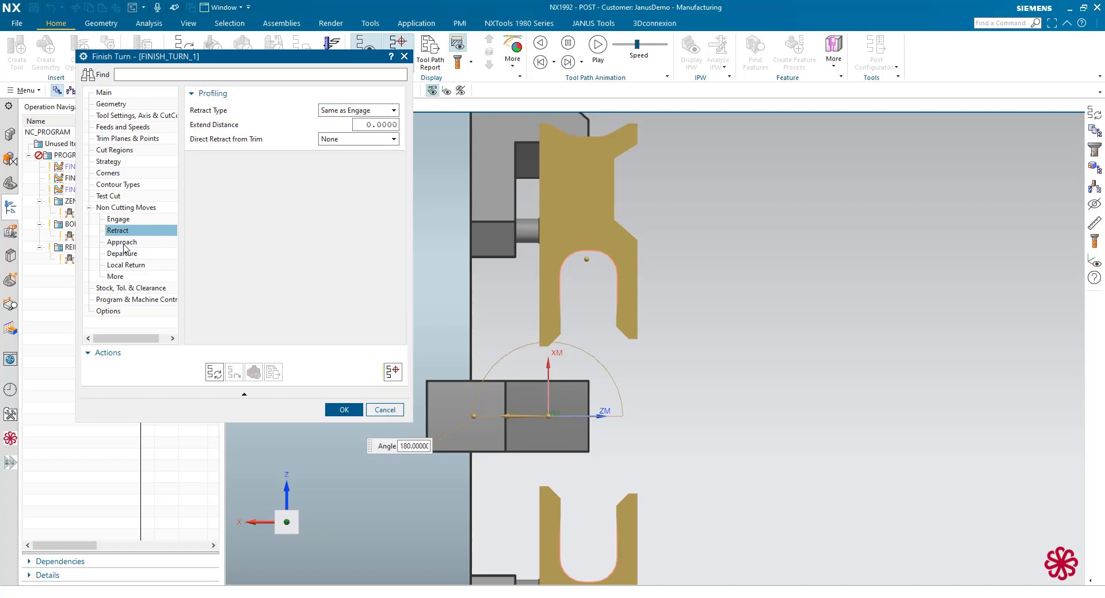
Step: Make the approach move Direct to a start point placed at the tool tip
key("Down")
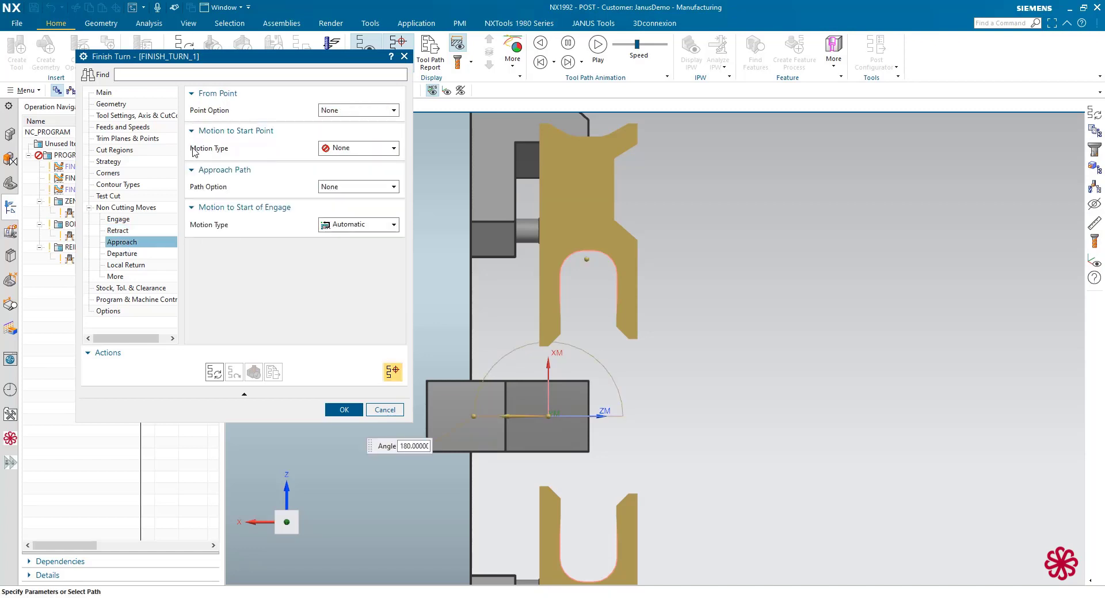
left_click(340, 149)
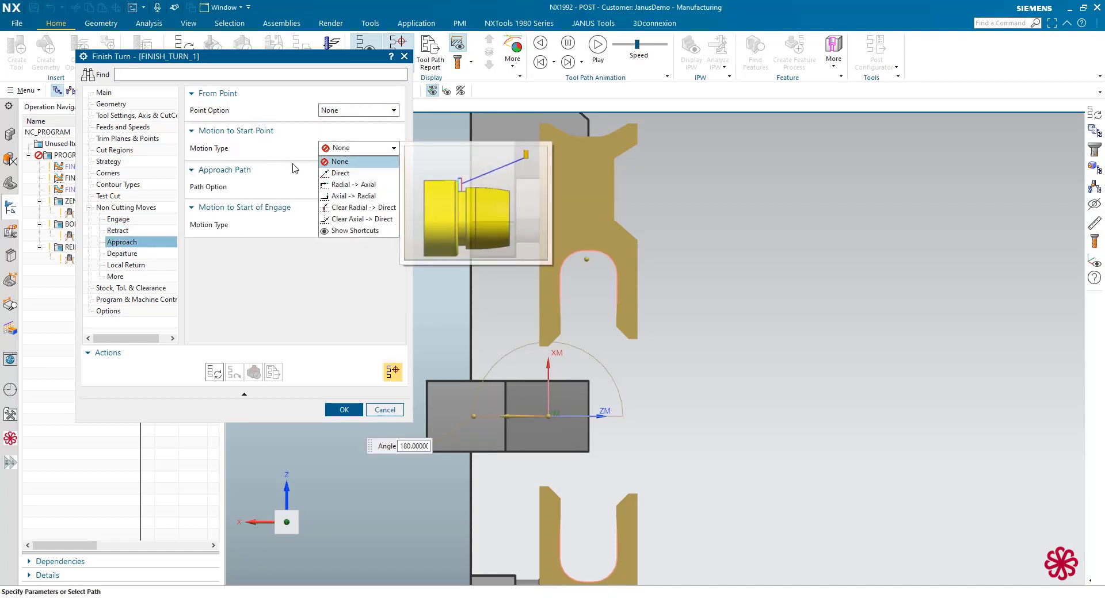
key("Return")
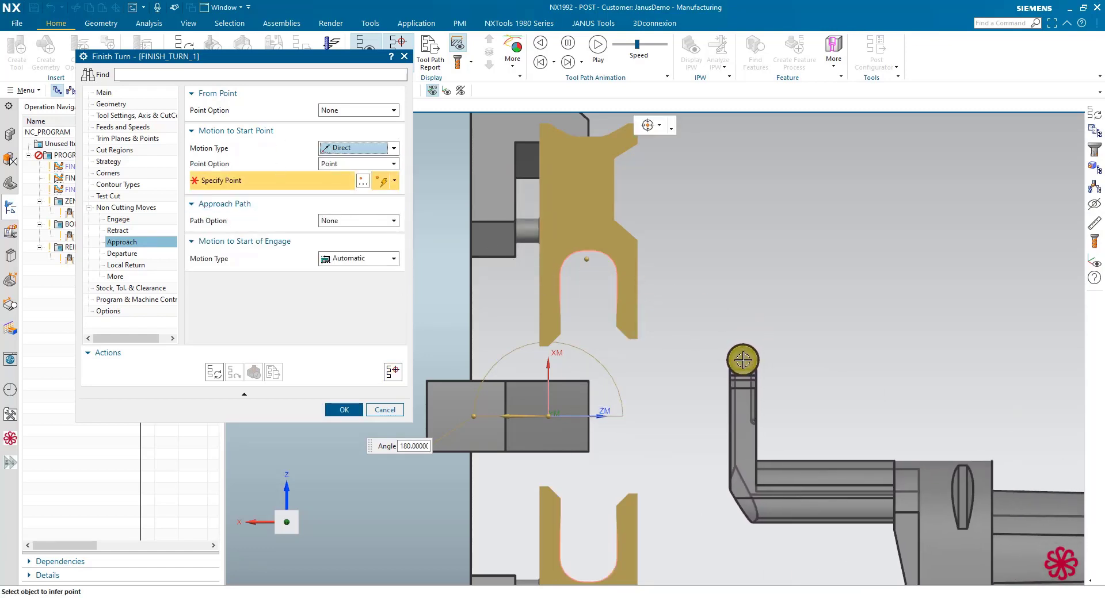
left_click(743, 360)
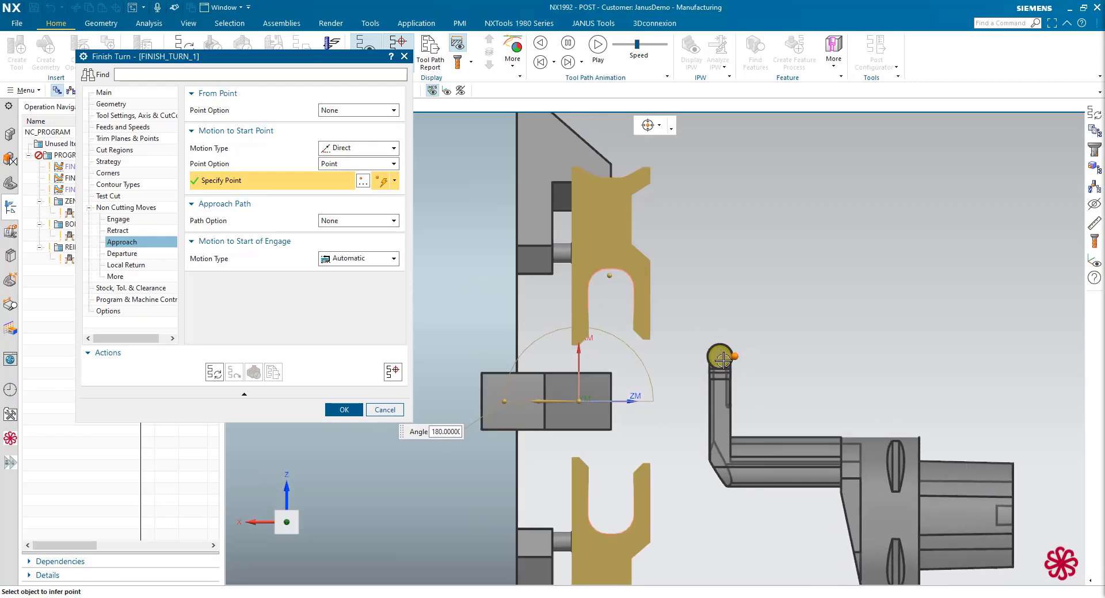
scroll(700, 342, "up", 2)
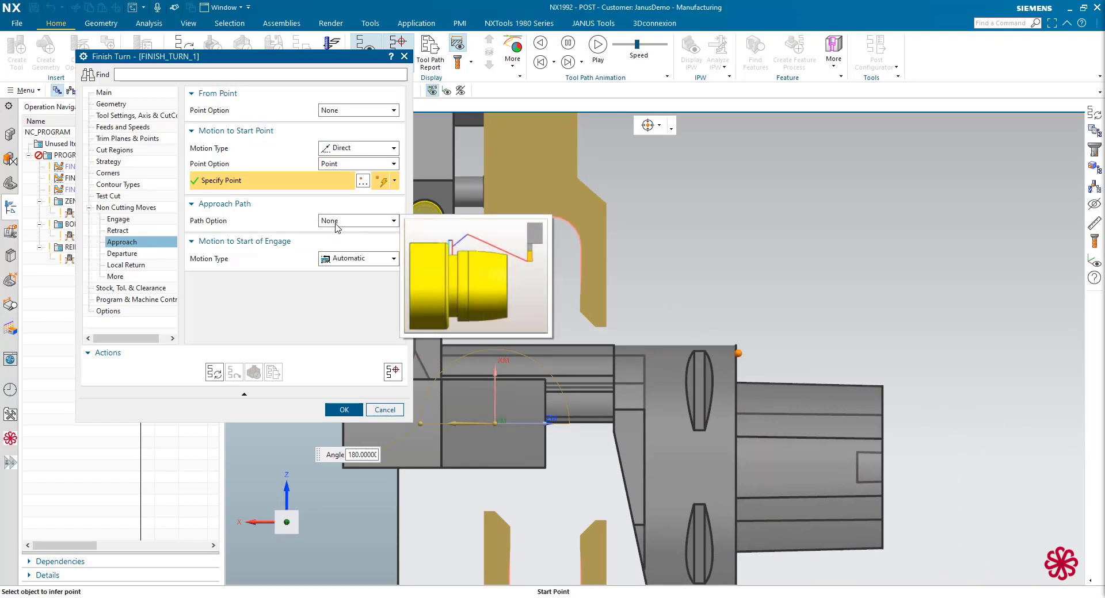
left_click(337, 224)
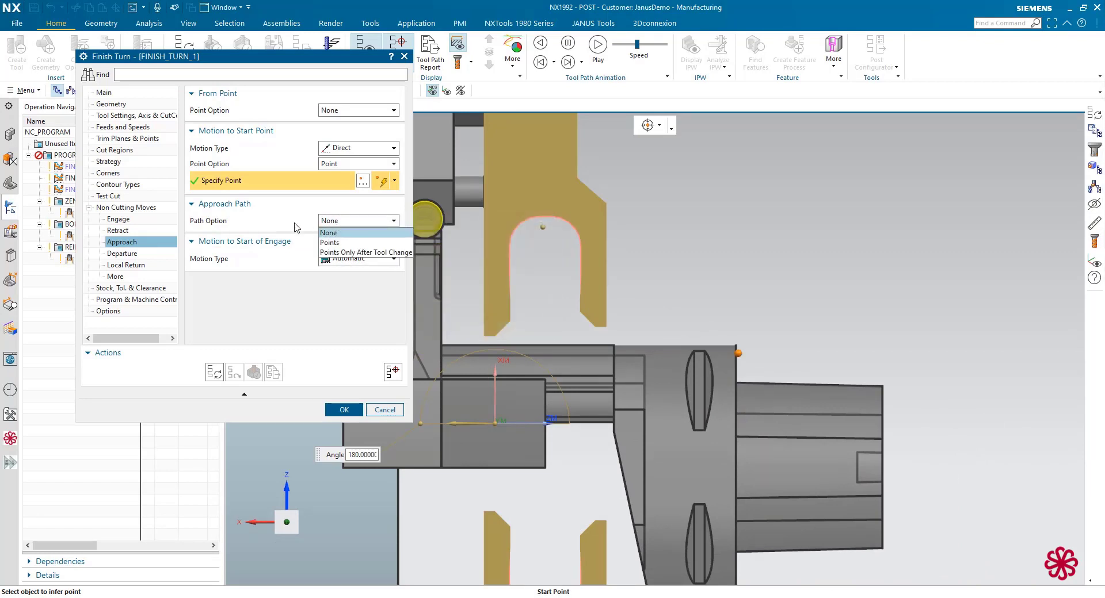
Step: Use a Points approach path with Variable holder tilt, point 1 at X 50.5480, Y 18.9383
left_click(345, 243)
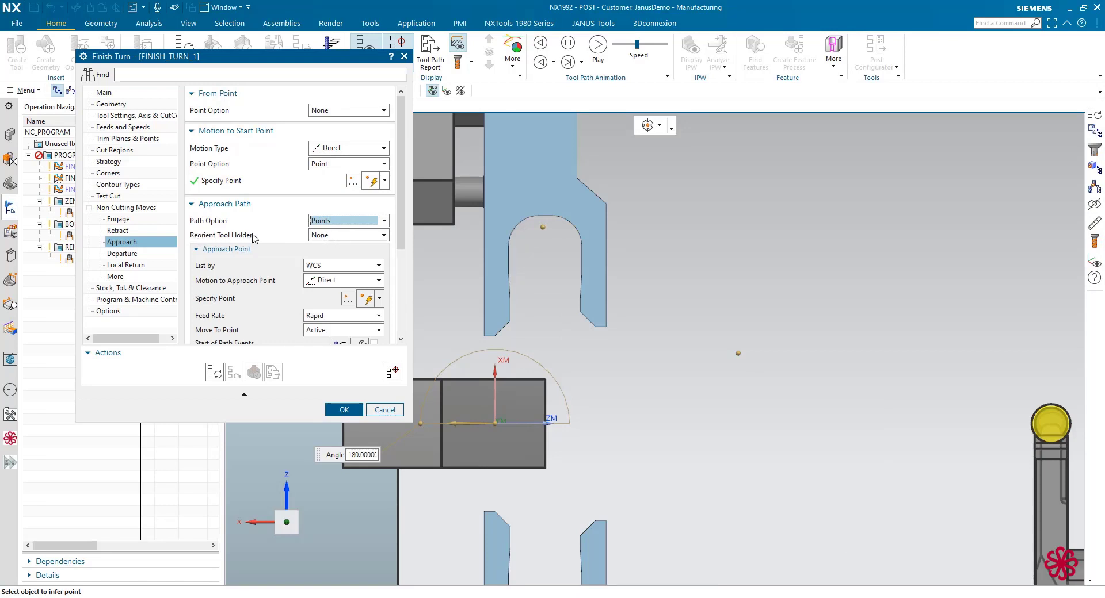
scroll(272, 239, "down", 3)
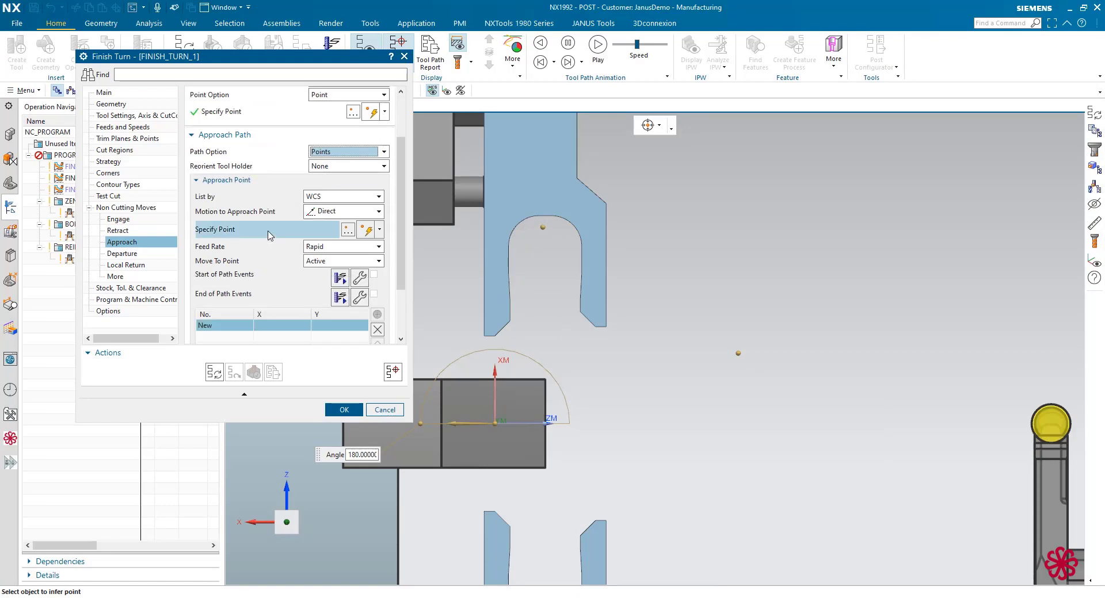
left_click(331, 168)
left_click(323, 188)
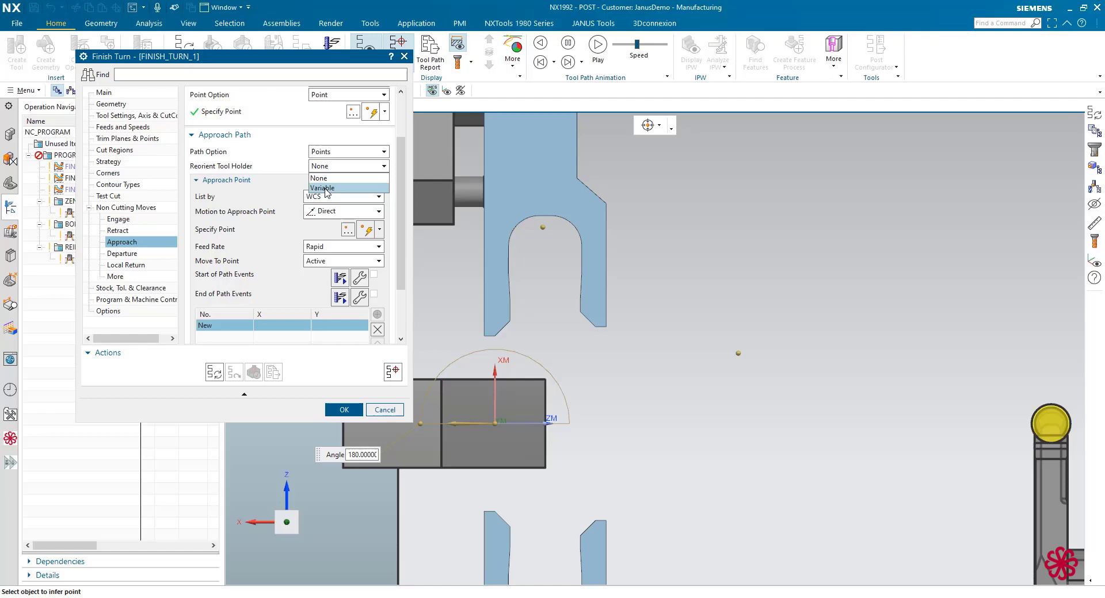
left_click(235, 231)
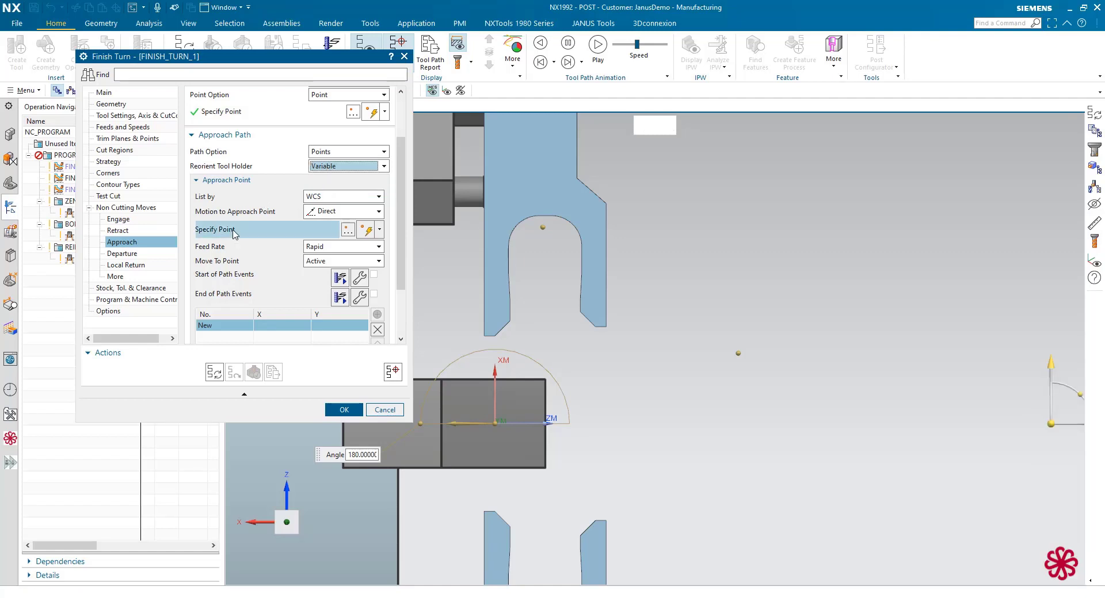
scroll(640, 282, "down", 2)
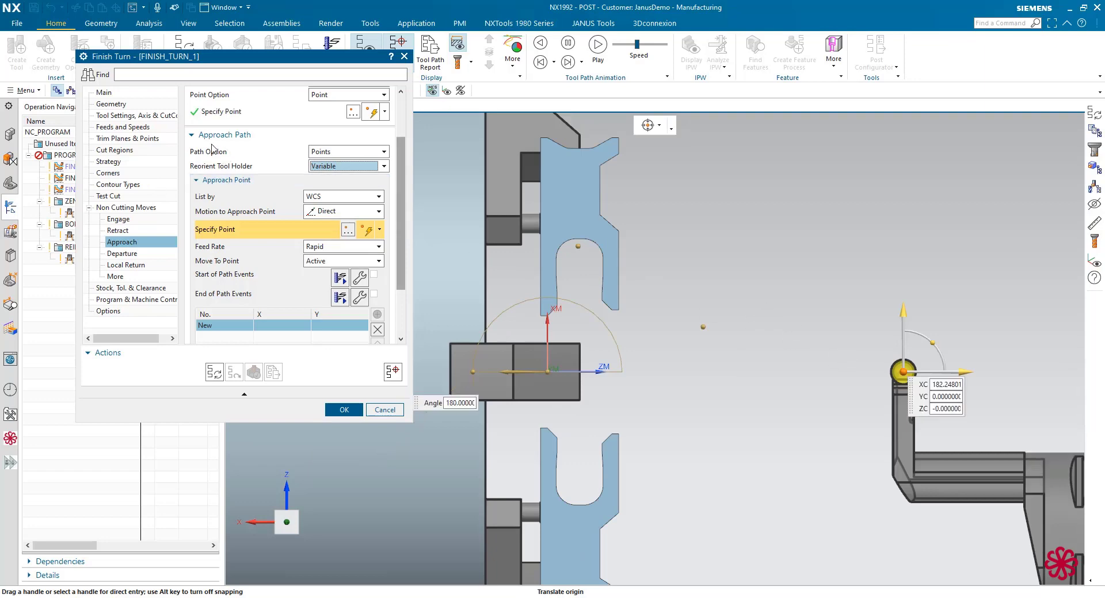
left_click(829, 355)
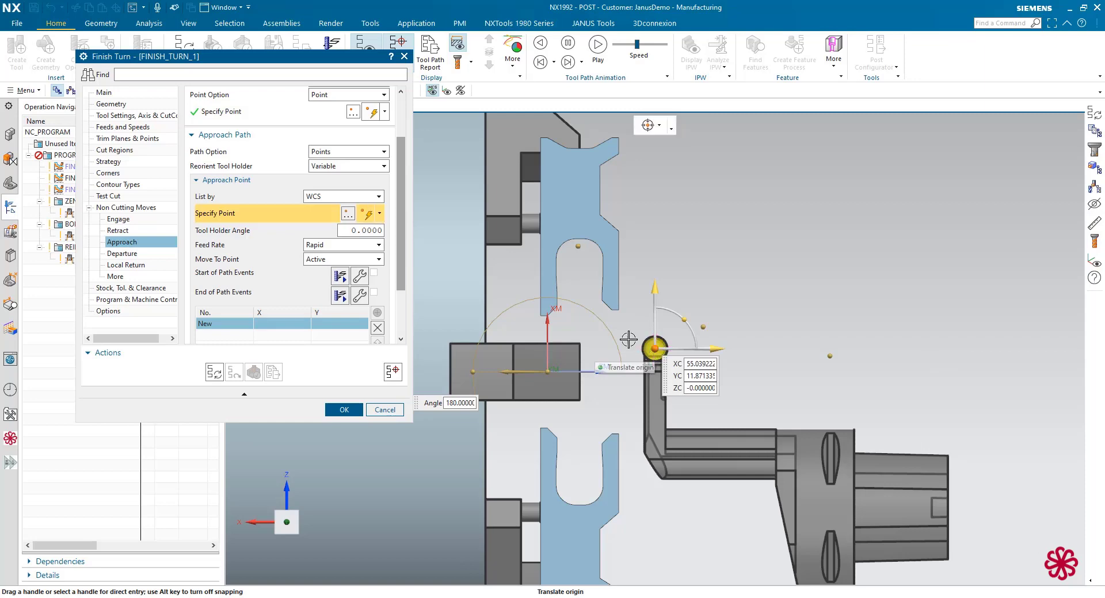
scroll(627, 340, "up", 2)
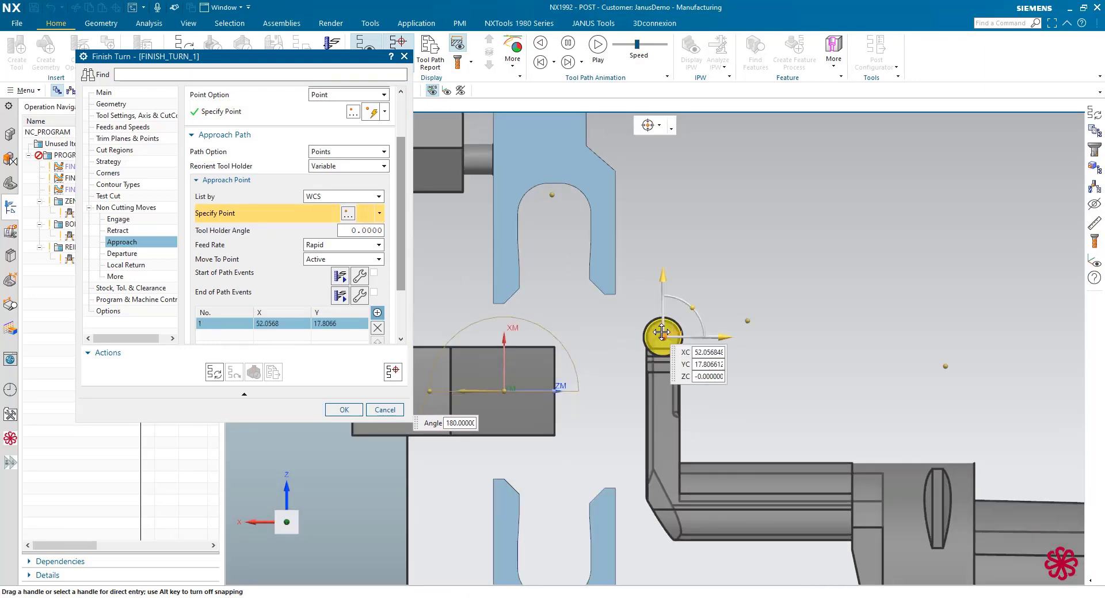
left_click(659, 334)
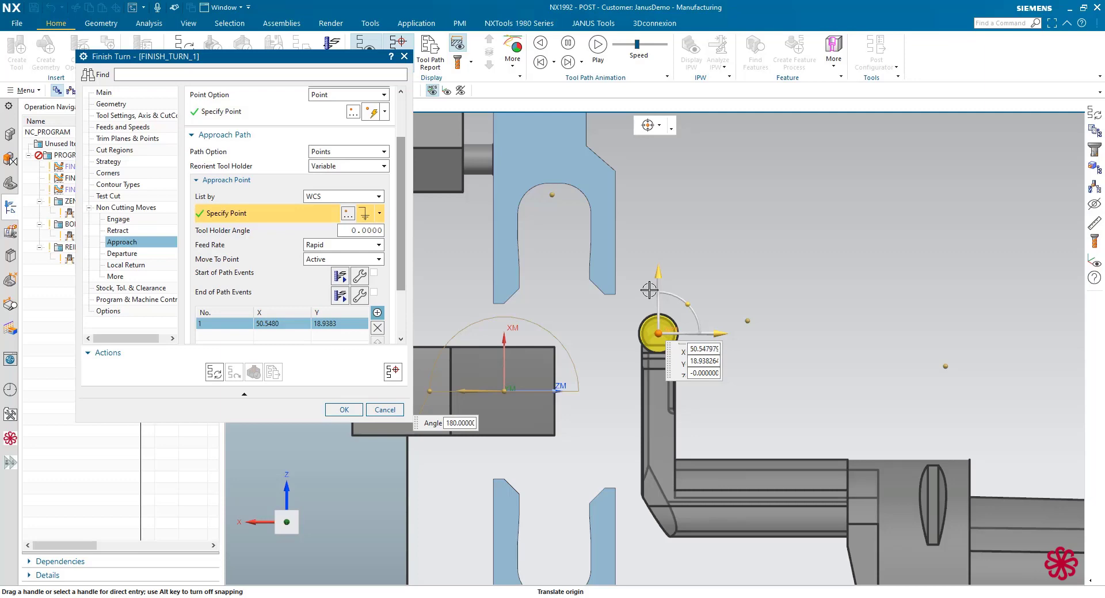
scroll(655, 330, "down", 1)
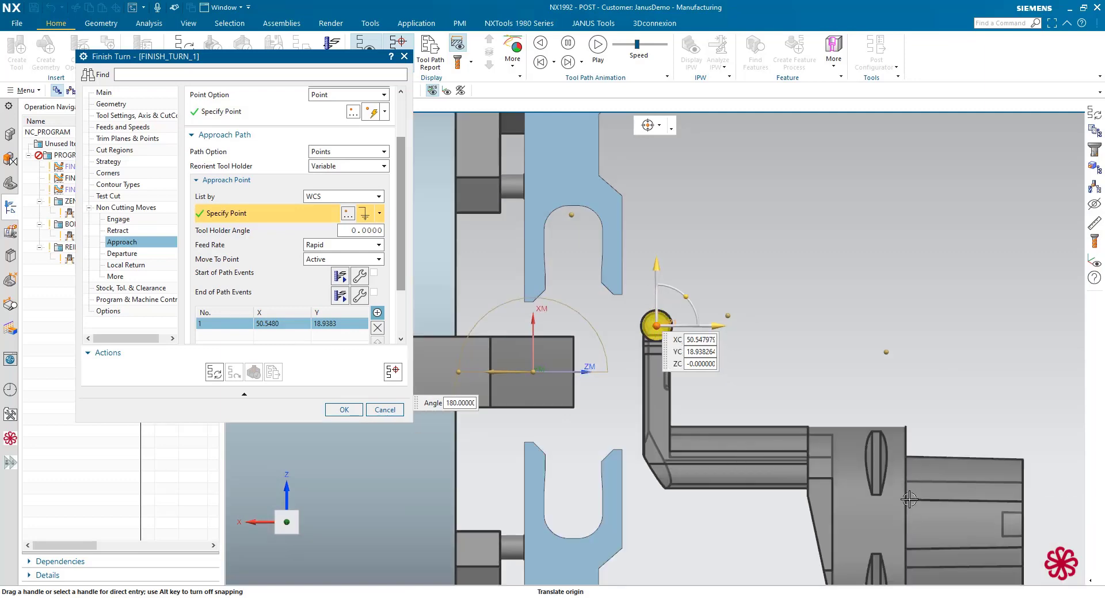
scroll(796, 365, "down", 2)
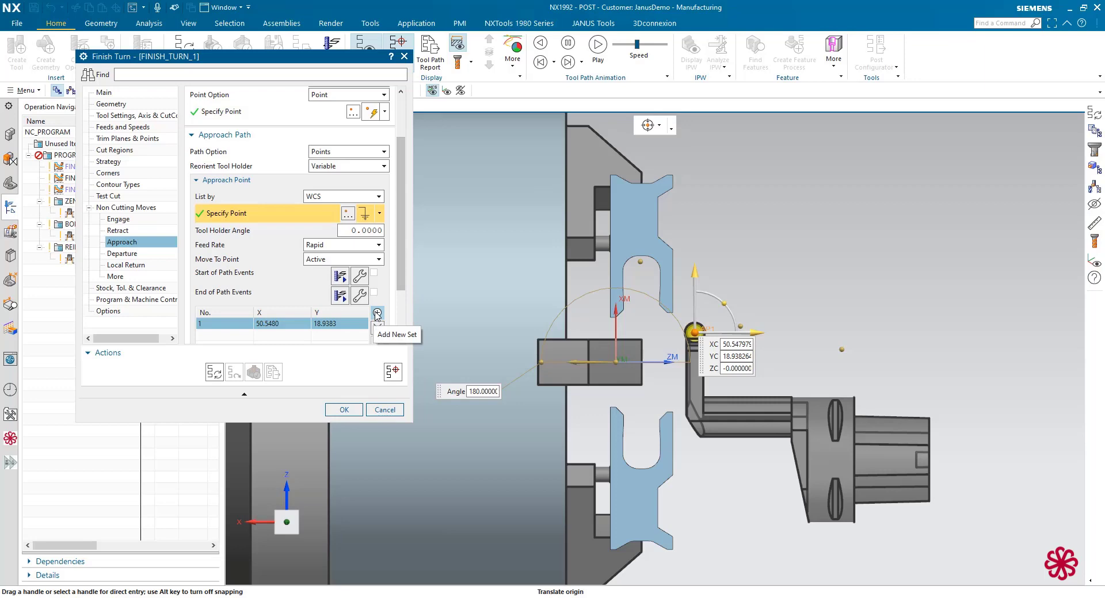
Step: Add approach point 2 at X 17.0116, Y 30.0488 with 25° holder angle and Cut feed
left_click(377, 314)
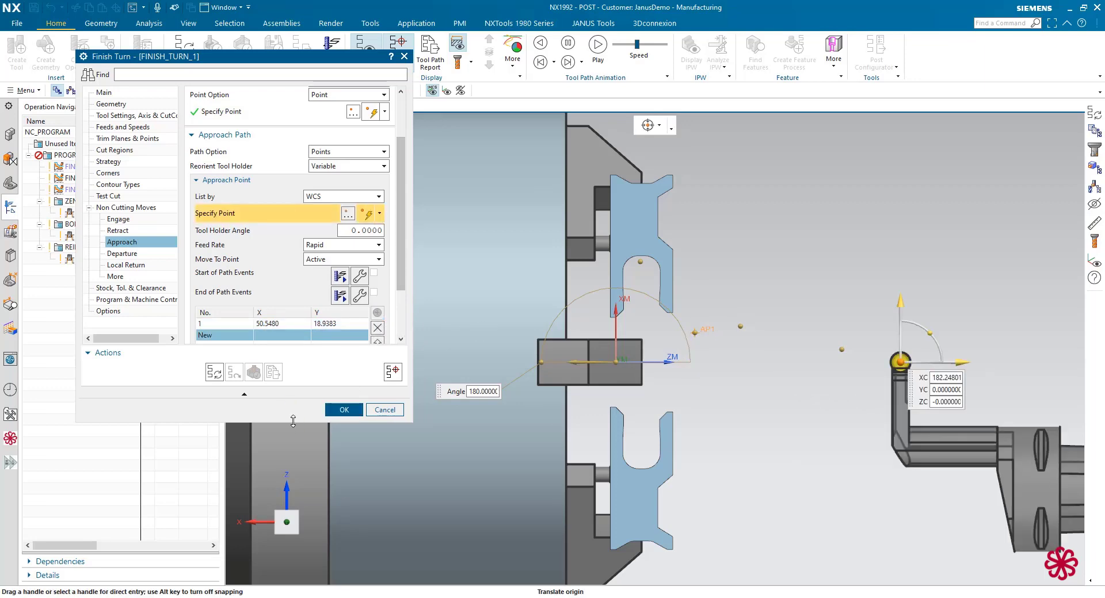
left_click_drag(293, 422, 293, 491)
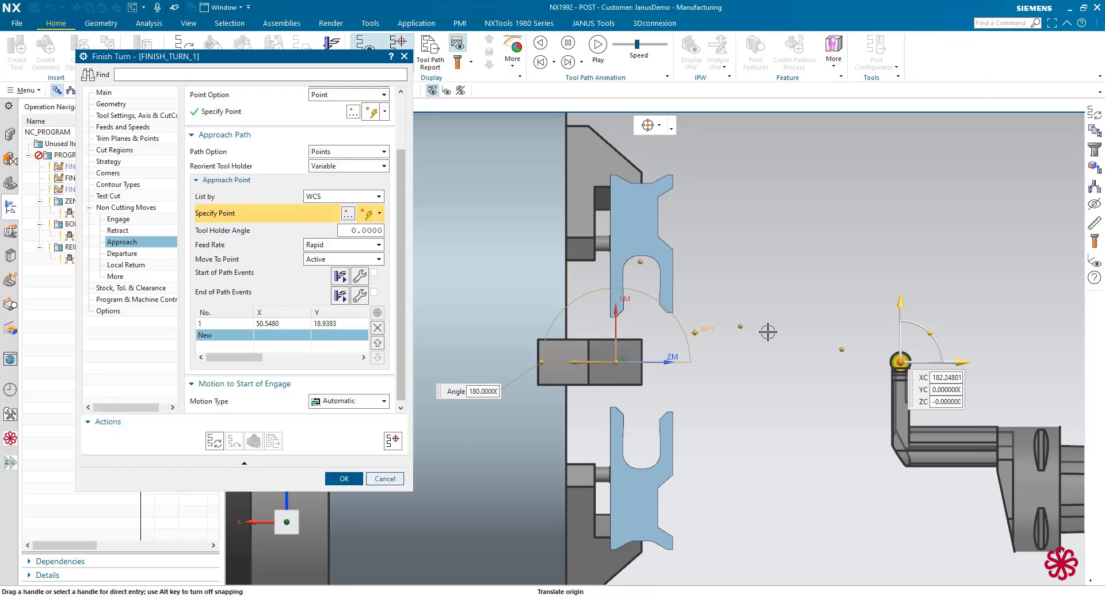
scroll(642, 296, "up", 5)
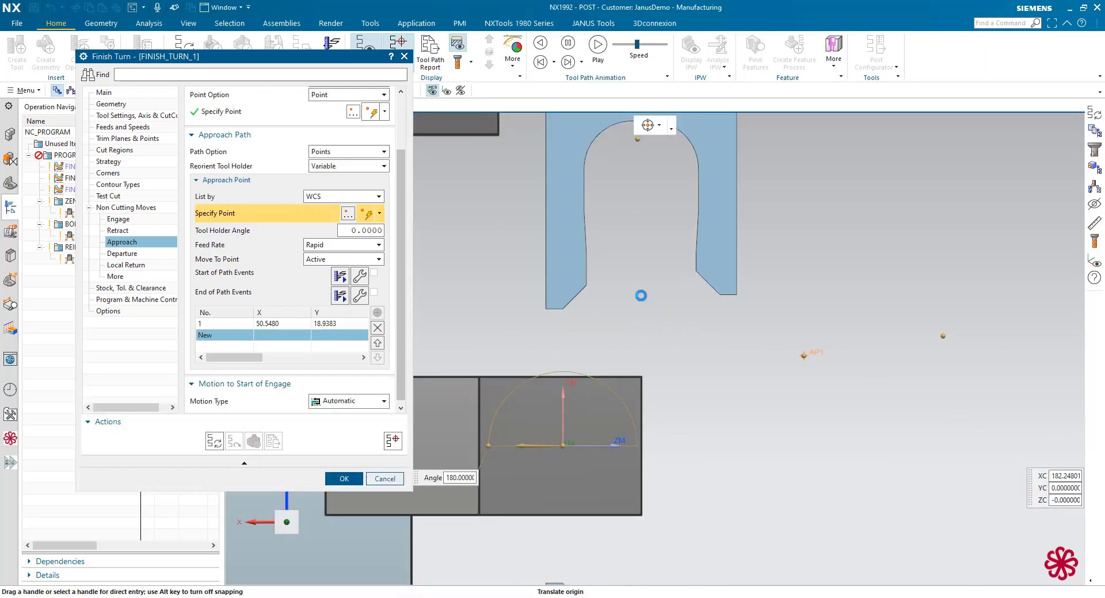
left_click(658, 285)
scroll(659, 286, "down", 3)
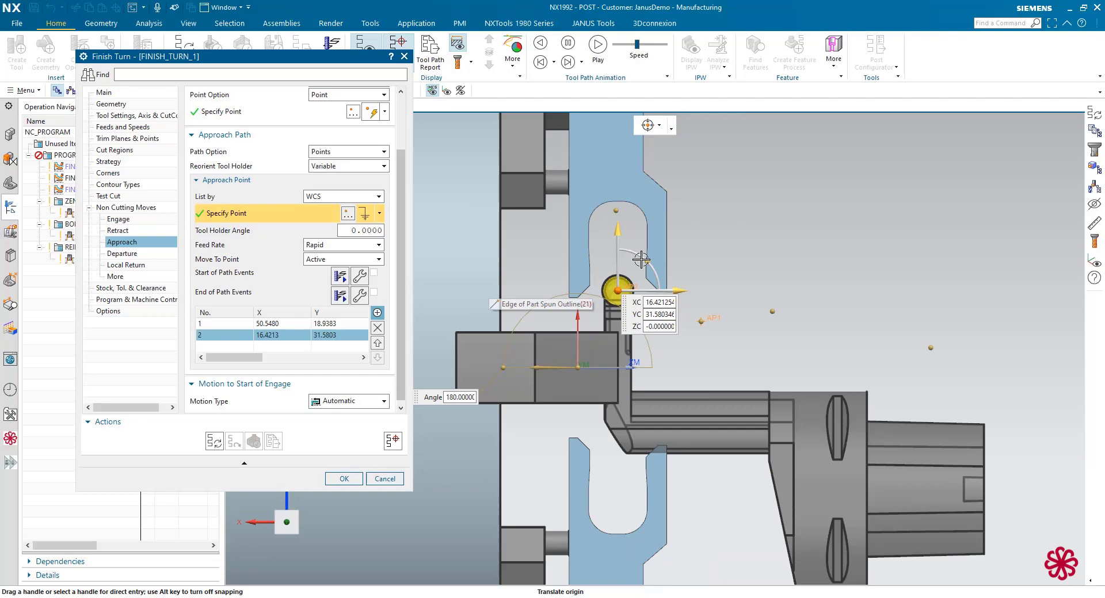
left_click_drag(641, 259, 634, 242)
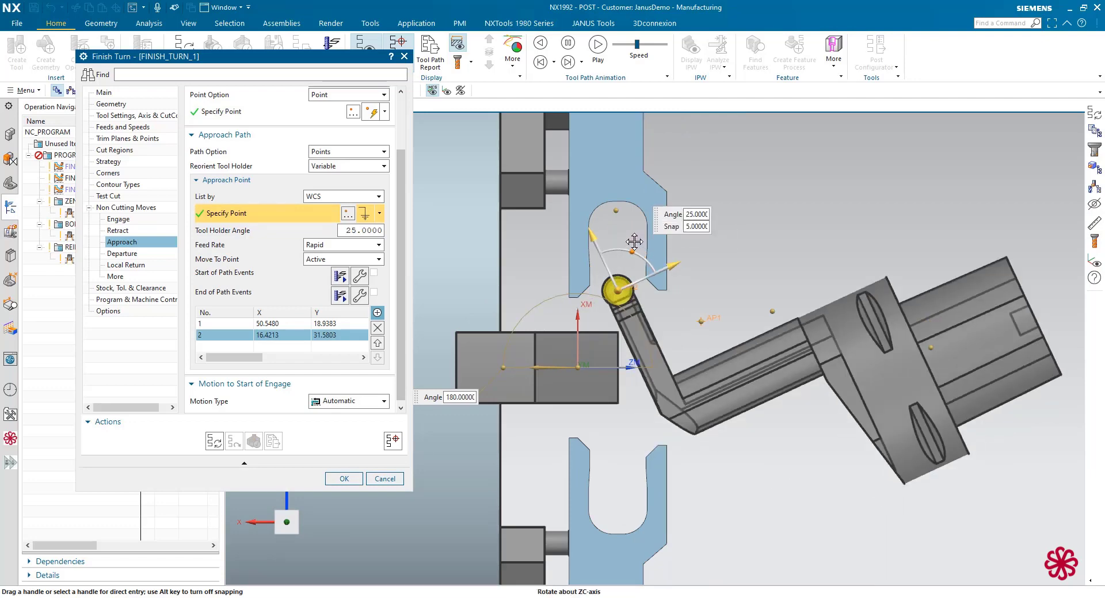
left_click(617, 289)
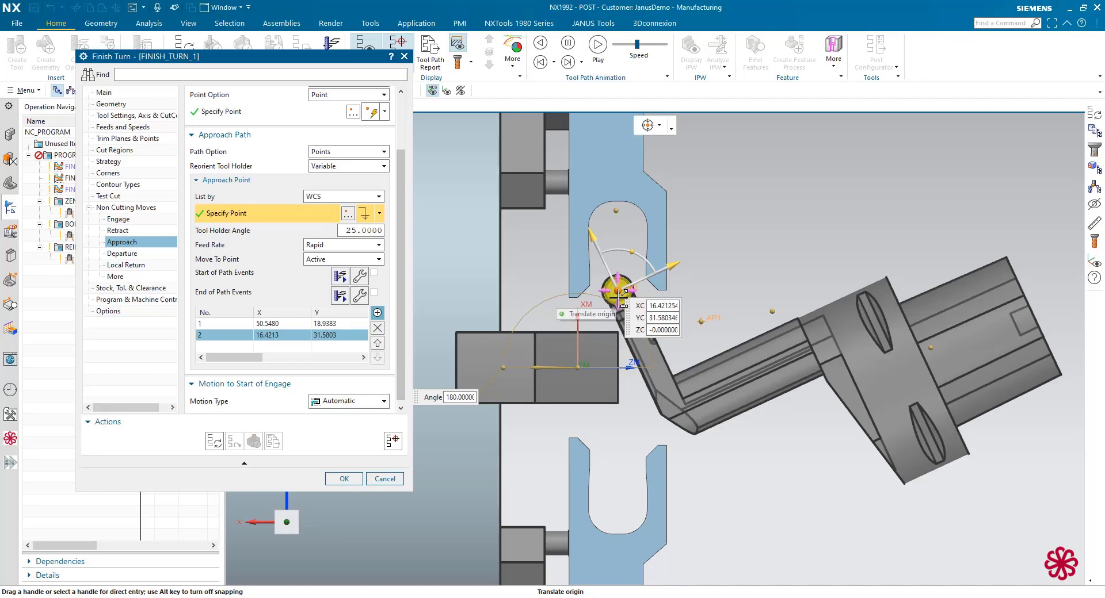
mouse_move(621, 296)
left_mouse_down()
mouse_move(622, 307)
mouse_move(619, 294)
left_mouse_up()
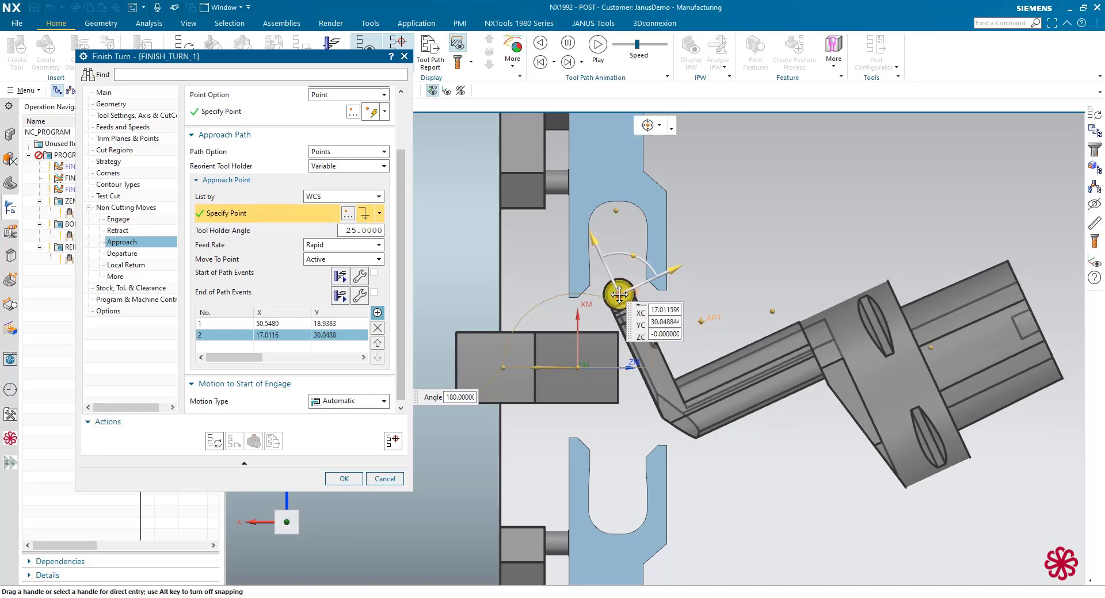
left_click(619, 295)
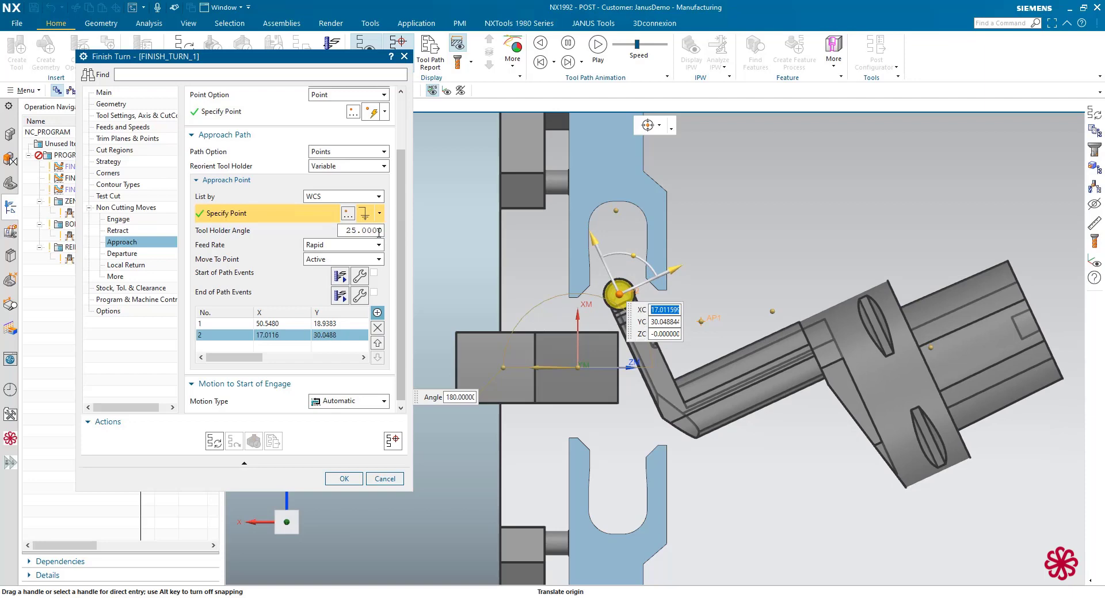
left_click(327, 246)
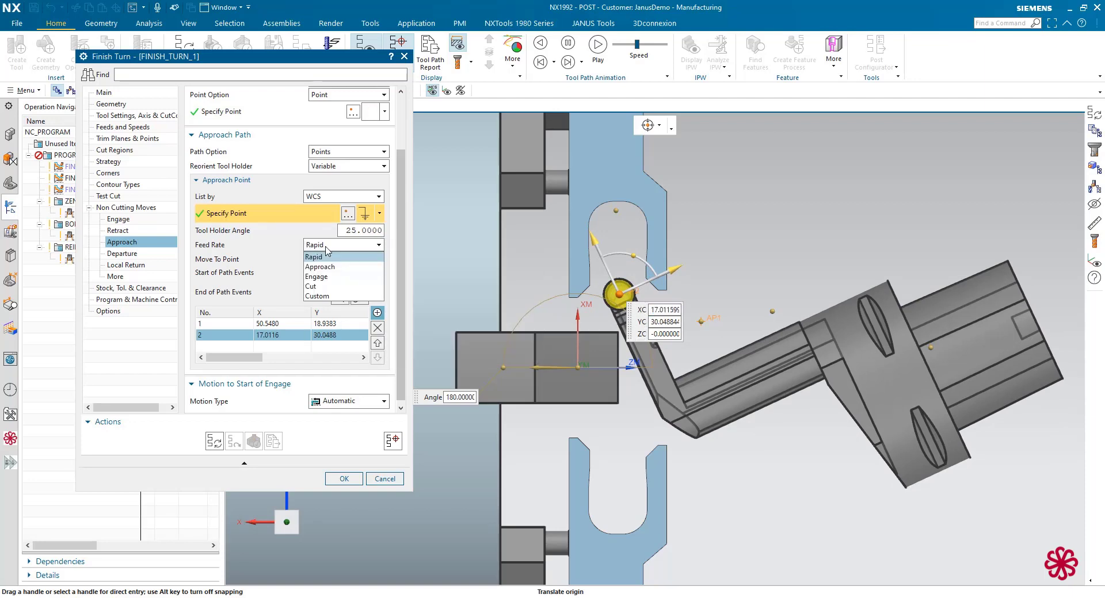
left_click(310, 286)
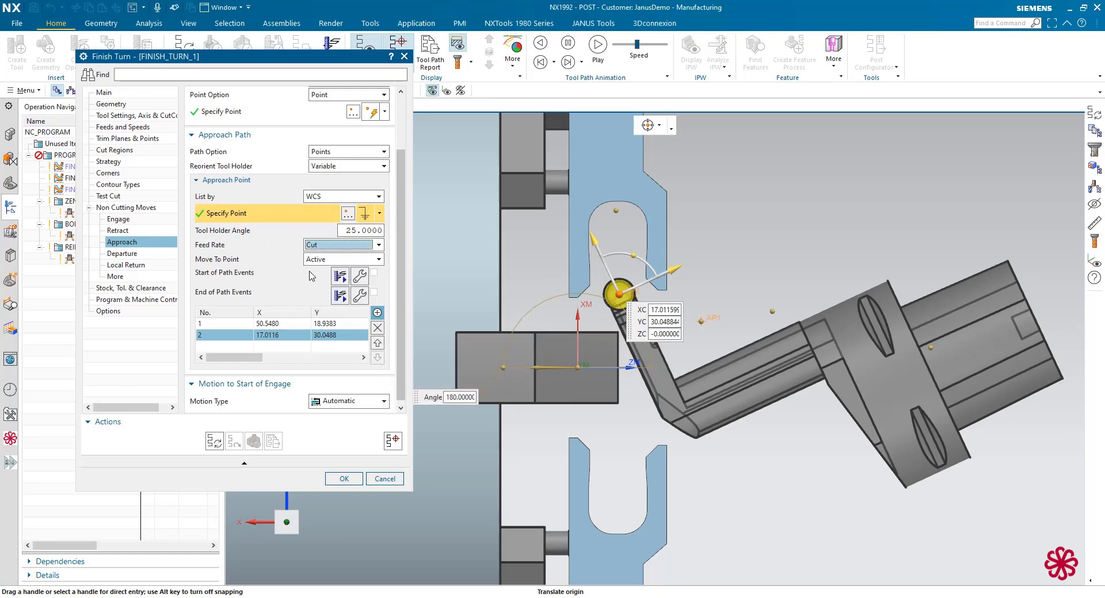
Step: Add approach point 3 at X 16.7016, Y 40.4576 with the holder at 0° and Cut feed
left_click(377, 312)
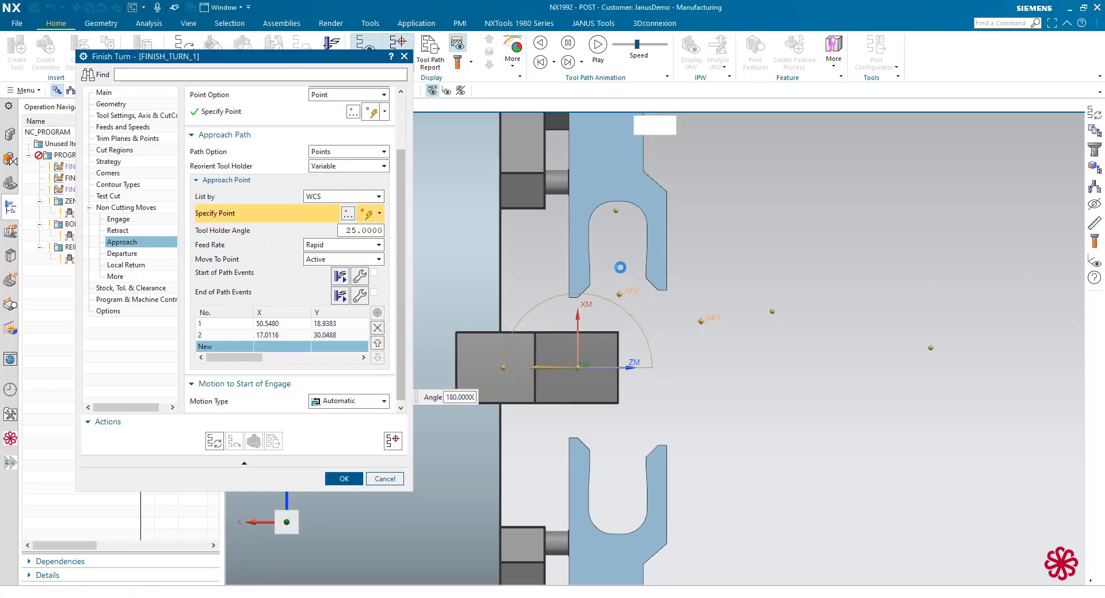
scroll(619, 276, "down", 5)
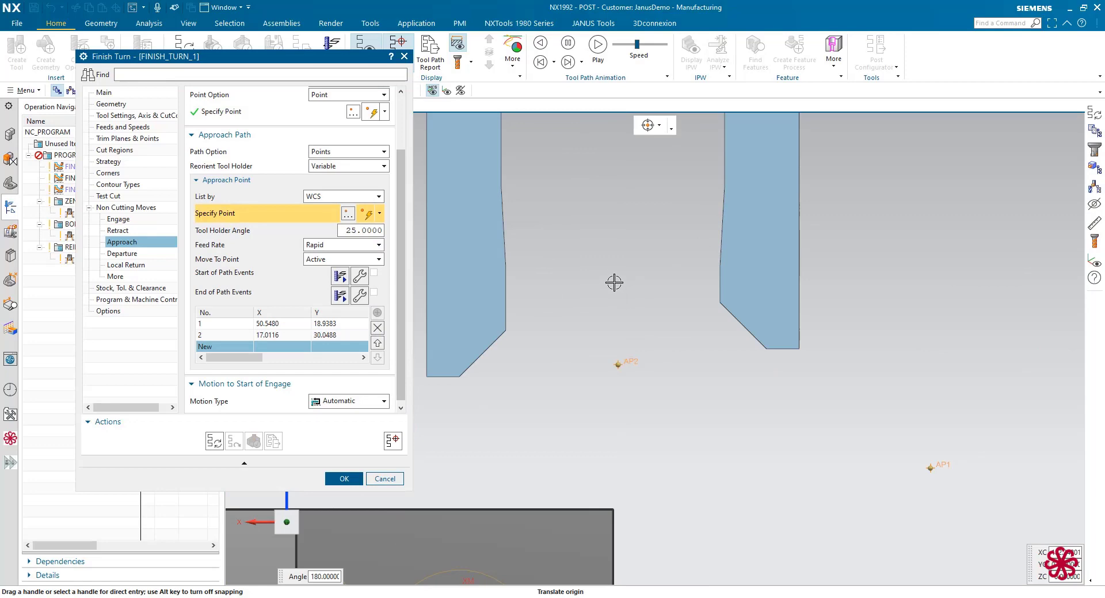
left_click(615, 269)
scroll(564, 187, "up", 5)
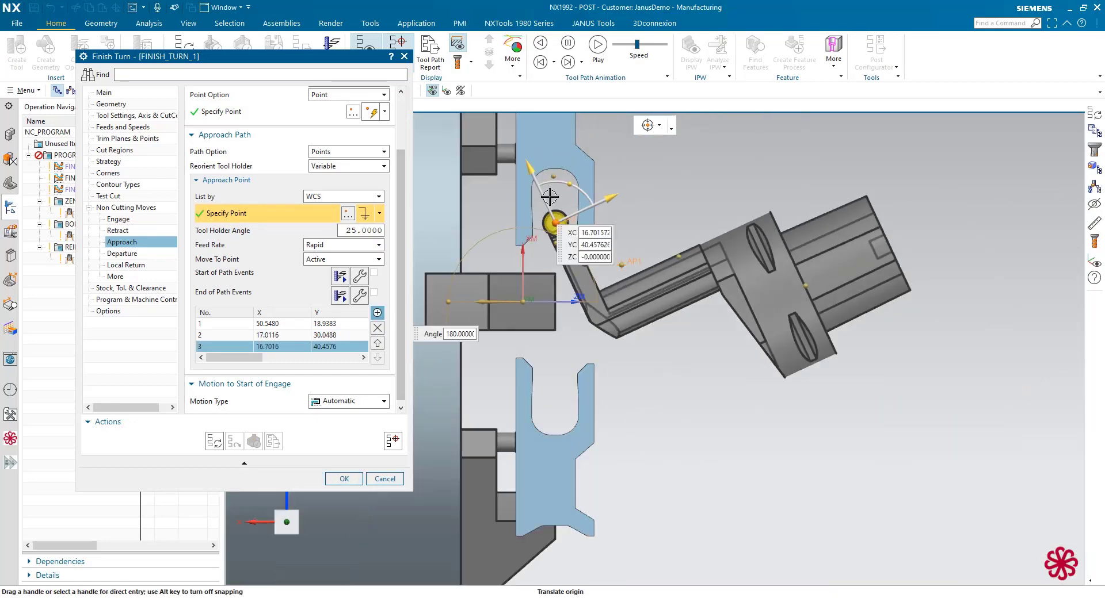
left_click_drag(564, 187, 575, 190)
left_click(554, 224)
scroll(561, 208, "down", 2)
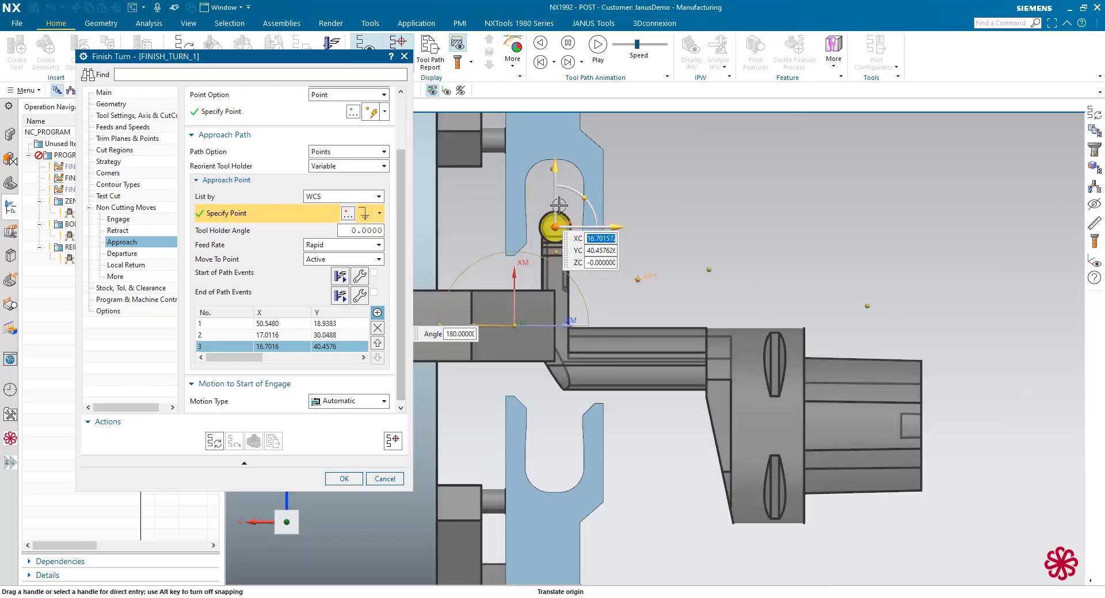
left_click(325, 246)
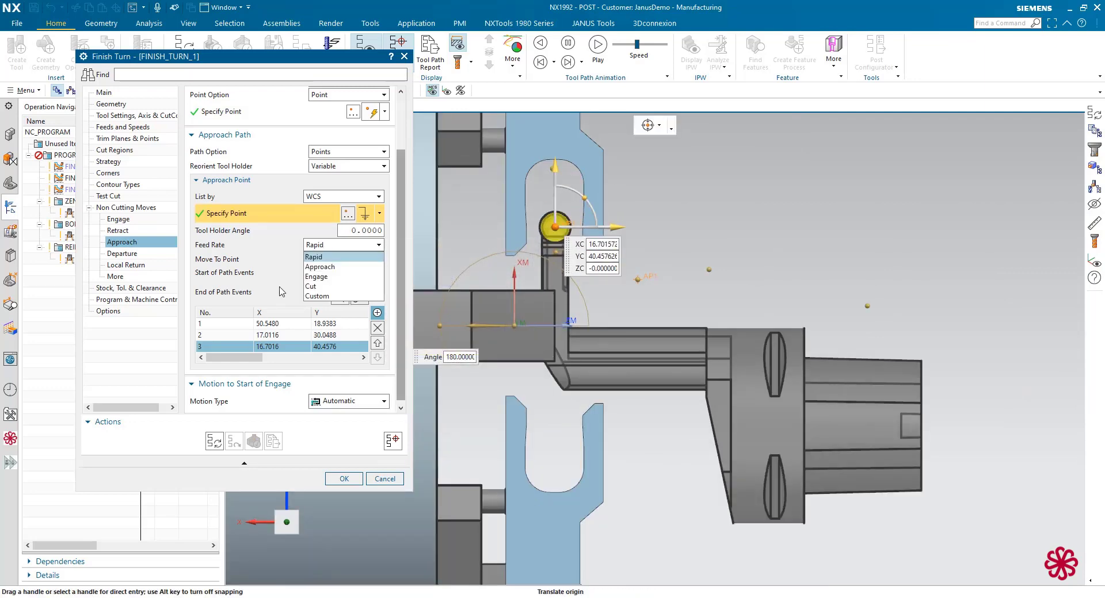
left_click(320, 286)
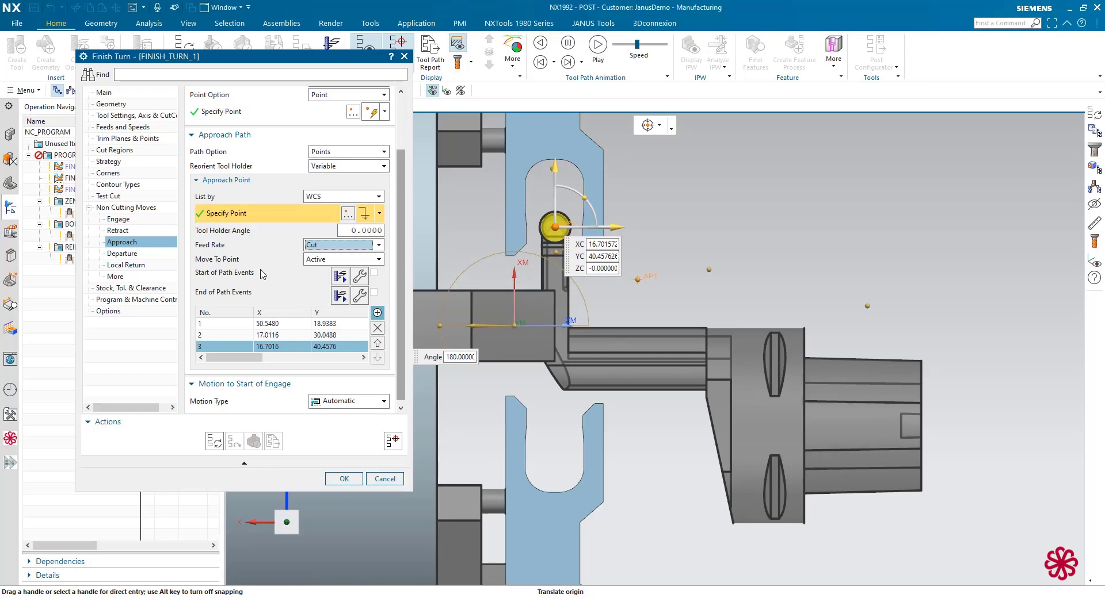
Step: Set the departure path option to Same as Approach
left_click(127, 254)
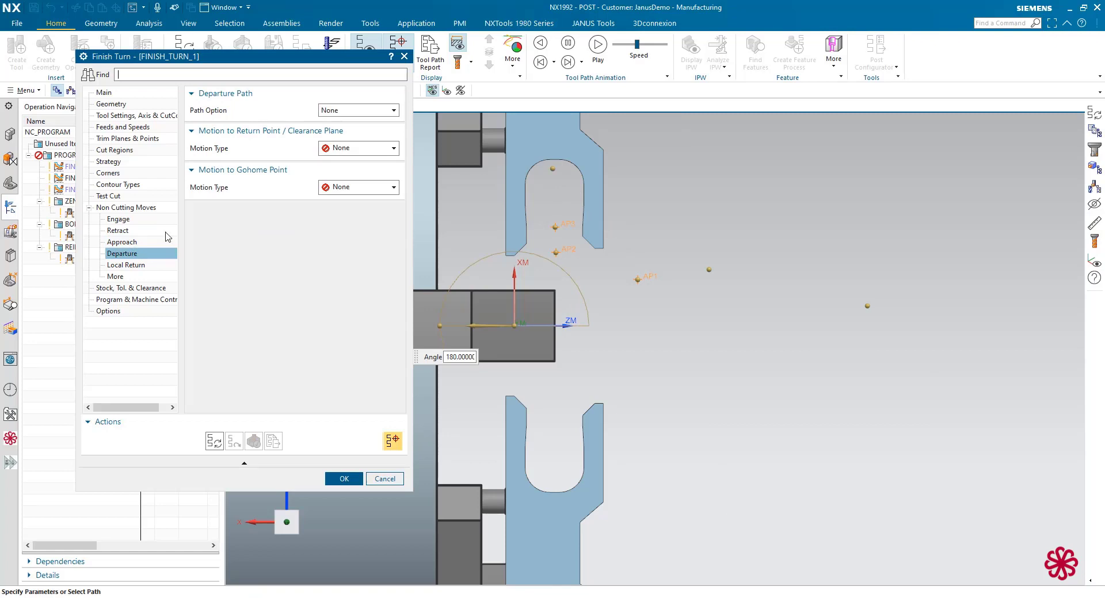
left_click(357, 111)
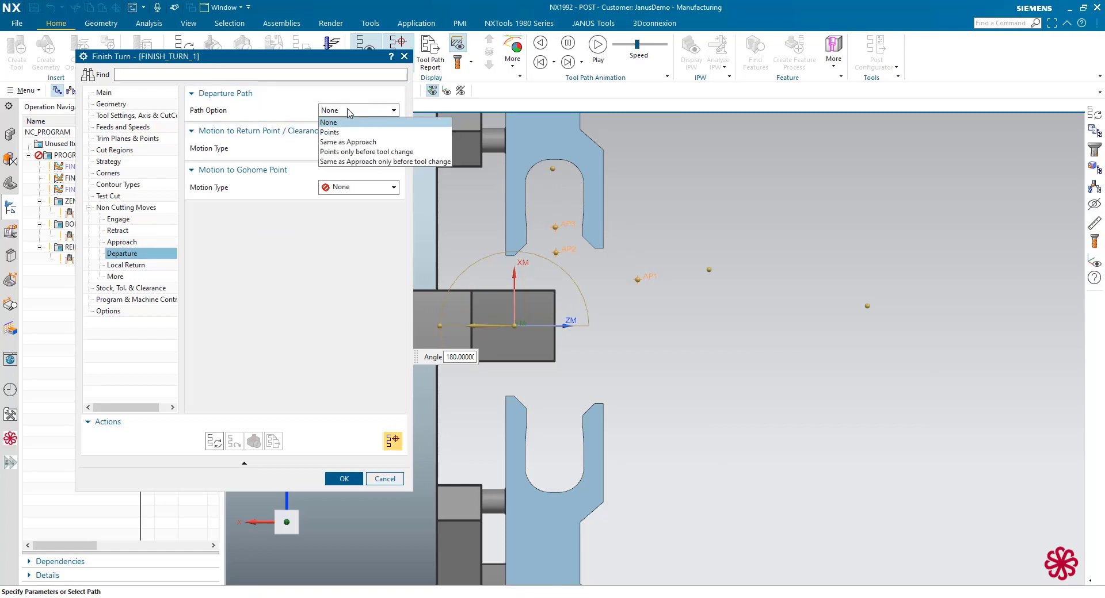
left_click(340, 142)
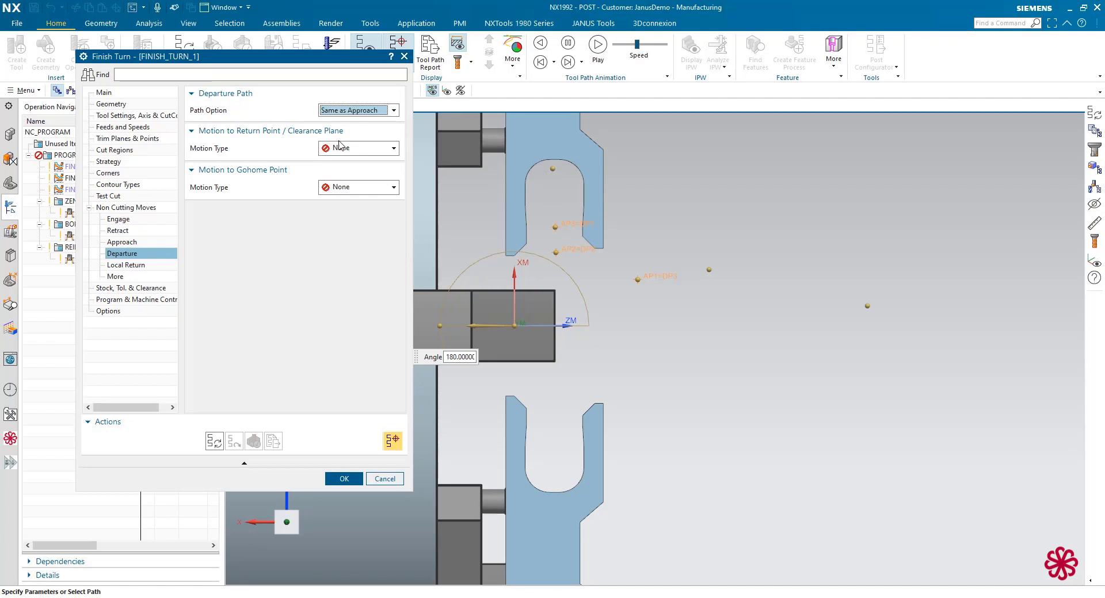
Step: Generate the FINISH_TURN_1 tool path, accept the operation, and reopen it for editing
left_click(214, 442)
middle_click(256, 263)
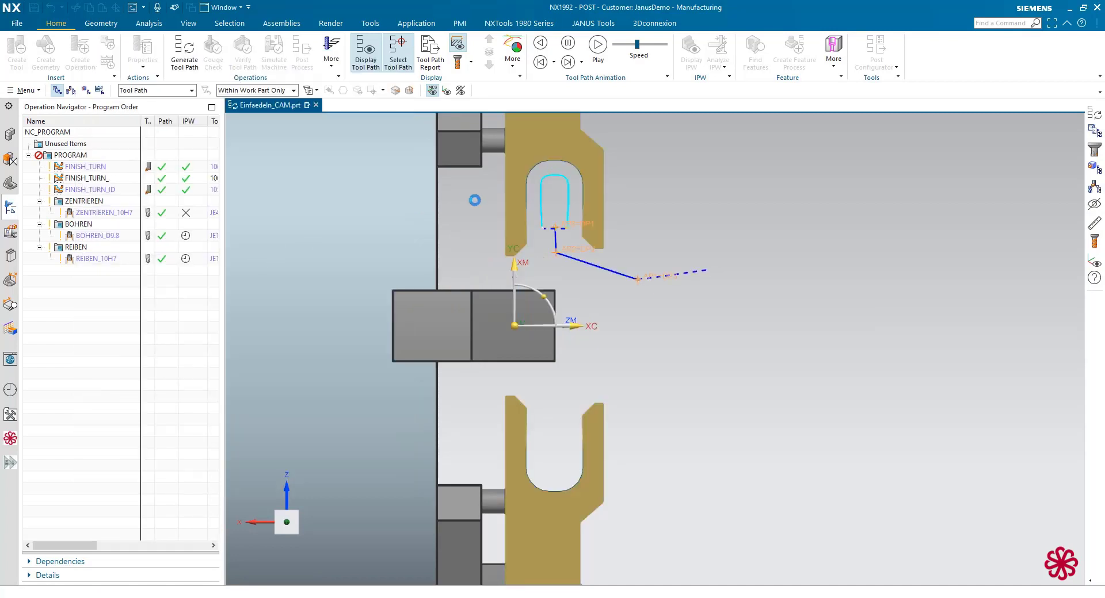
double_click(558, 183)
scroll(558, 183, "up", 3)
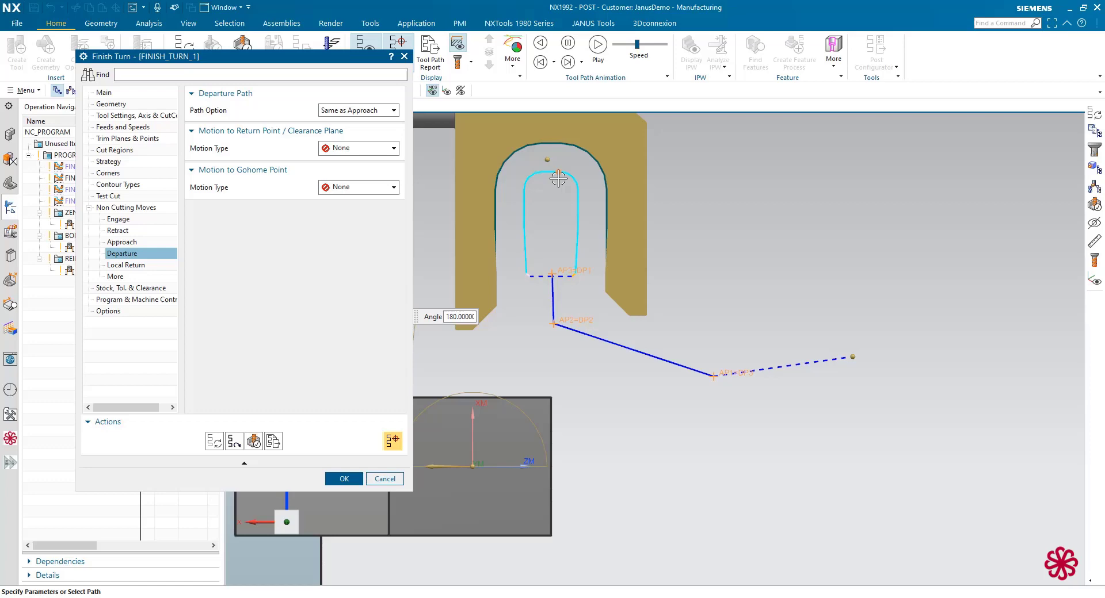
Step: Open the FINISH_TURN_1 tool path replay with animation speed 4
left_click(254, 441)
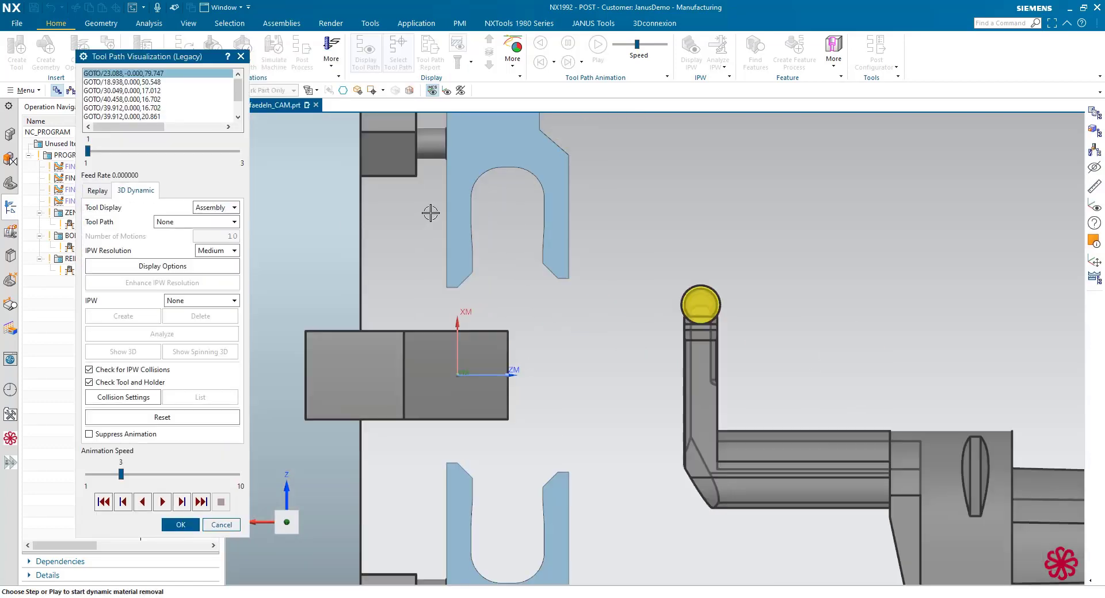
left_click(97, 191)
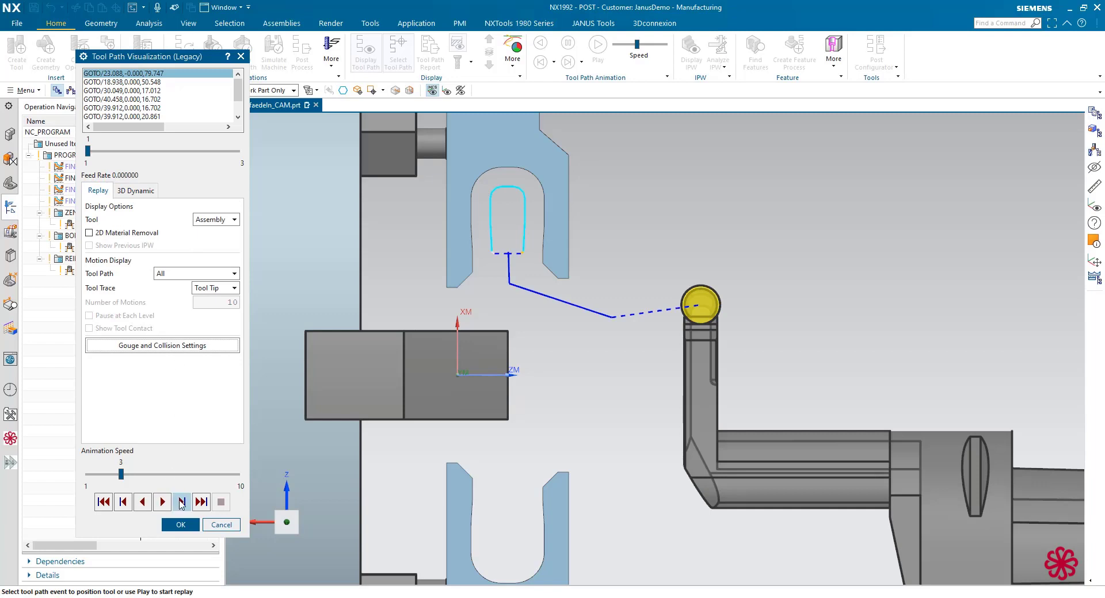
left_click(181, 503)
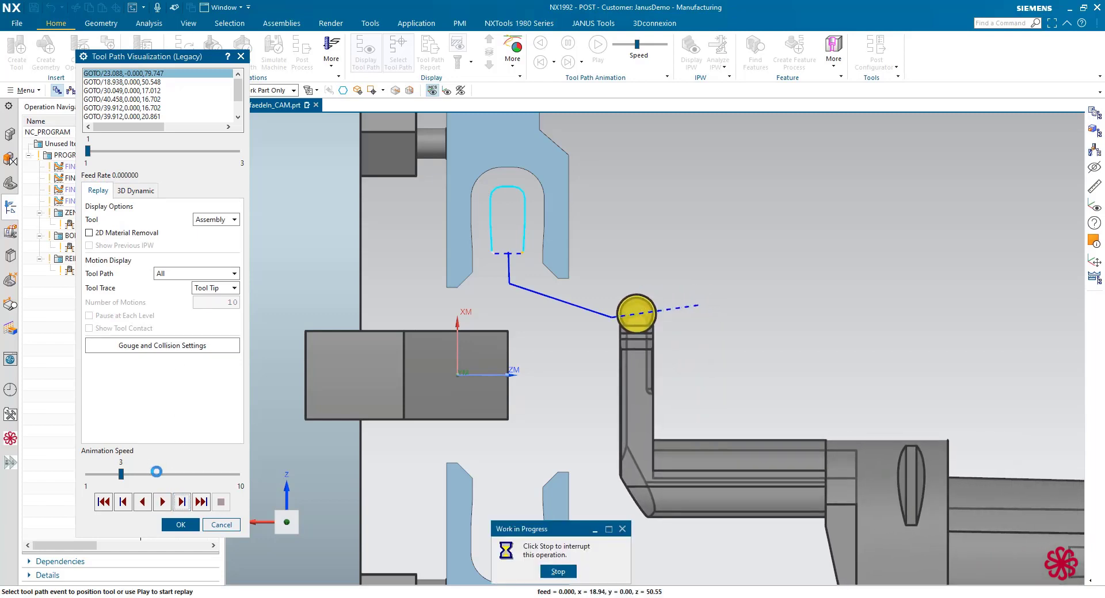
left_click(170, 474)
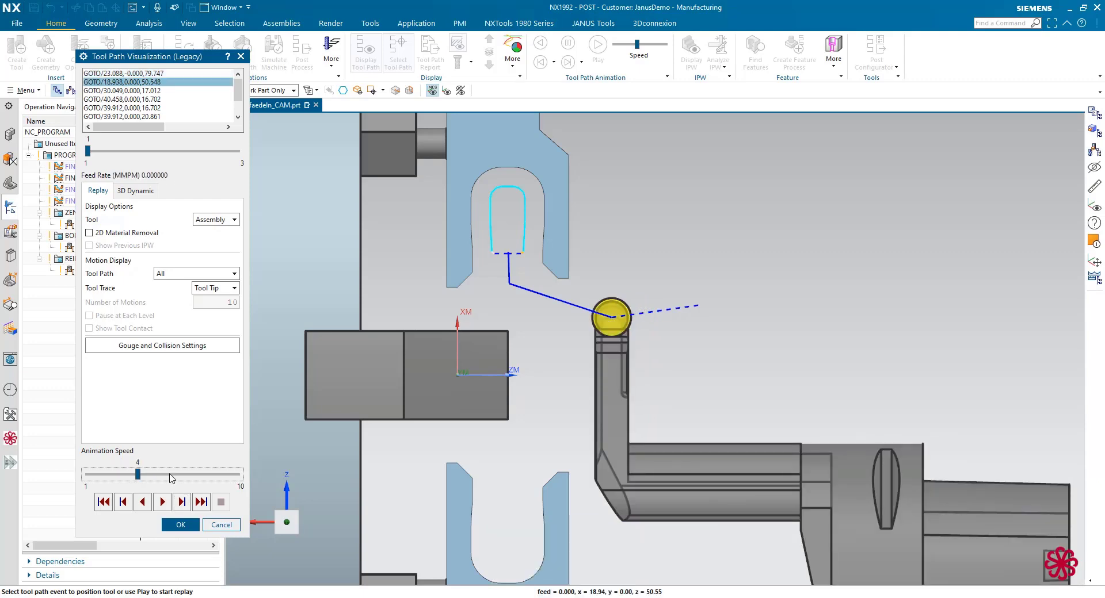
Step: Step the tool into the groove, around its contour and back out, then close the replay
left_click(182, 502)
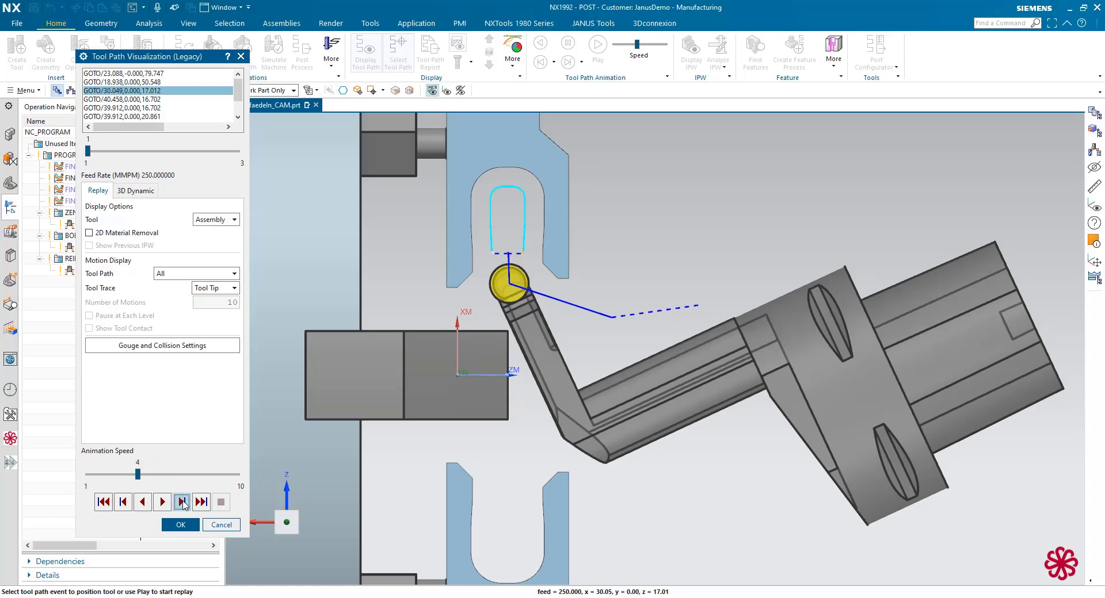
left_click(182, 503)
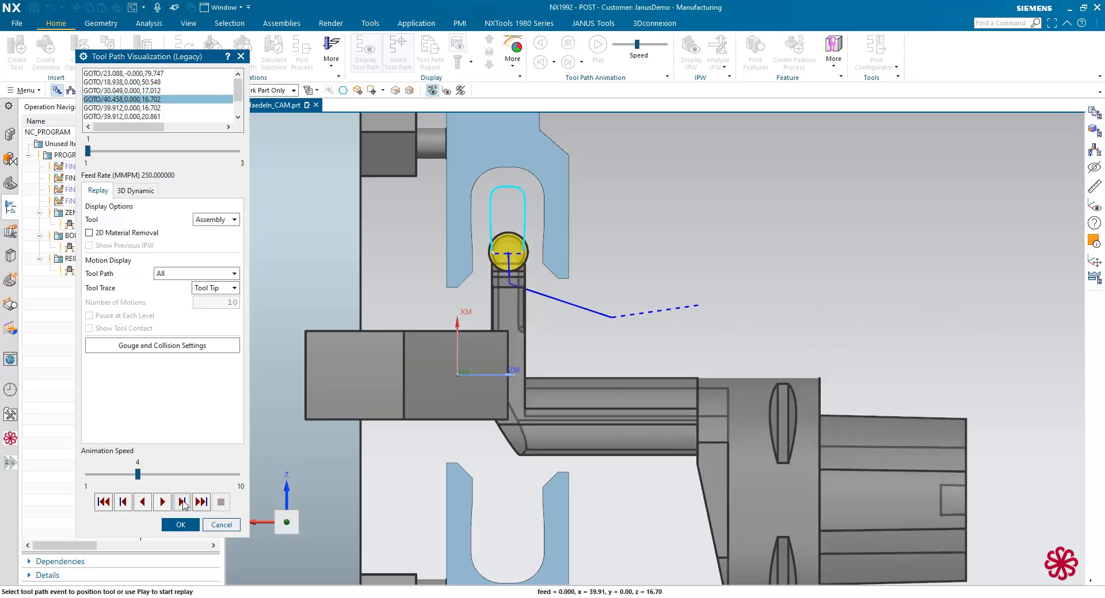
left_click(182, 502)
left_click(181, 502)
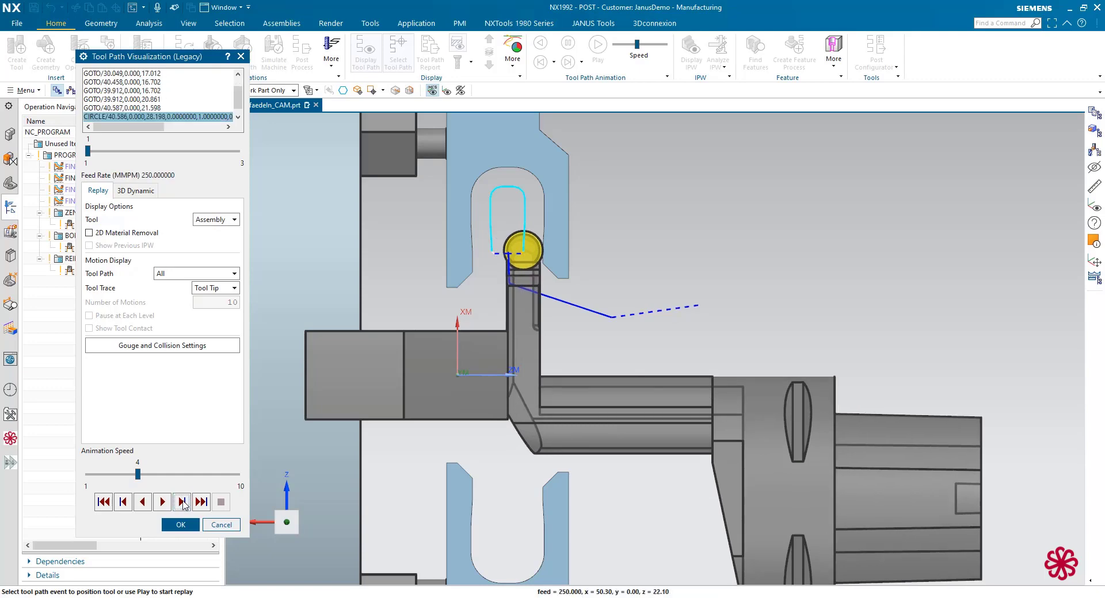
left_click(181, 502)
left_click(182, 502)
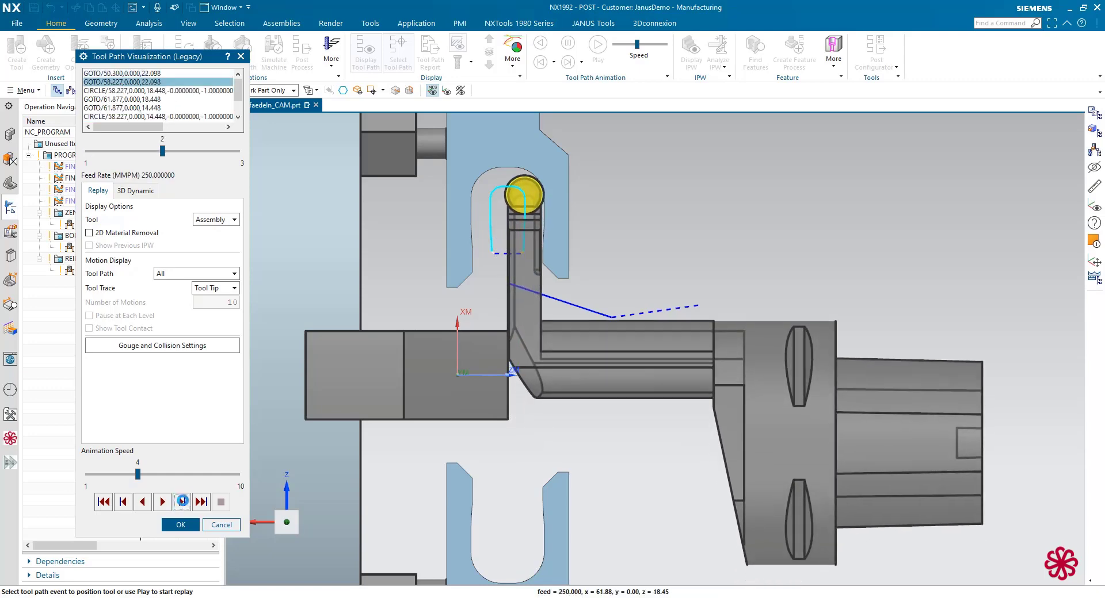
left_click(181, 502)
left_click(182, 502)
left_click(181, 502)
left_click(182, 503)
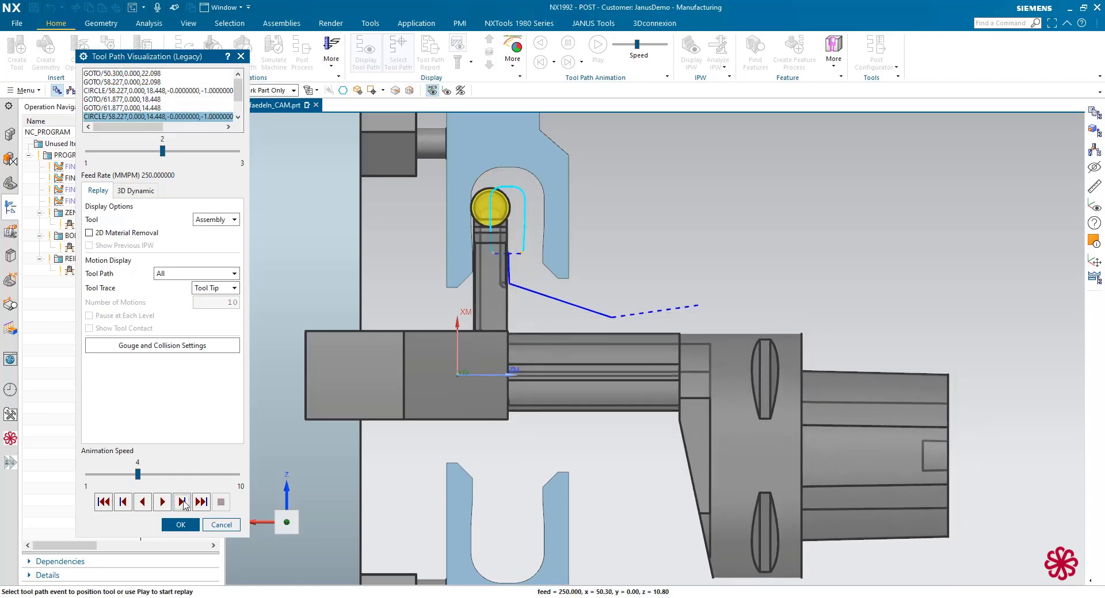
left_click(182, 502)
left_click(181, 503)
left_click(181, 502)
left_click(181, 503)
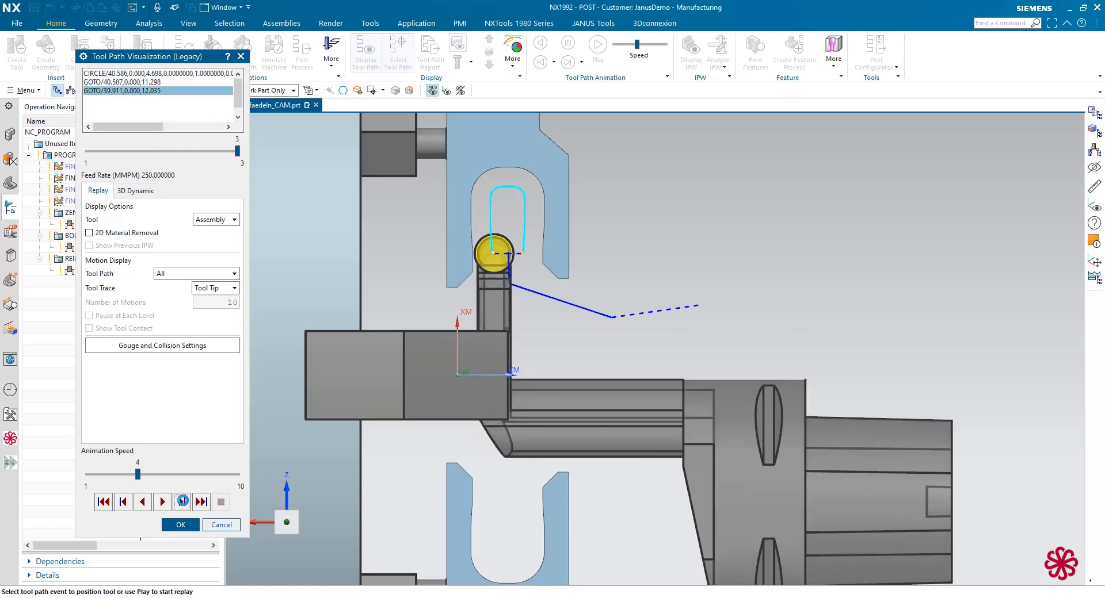
left_click(182, 503)
left_click(182, 502)
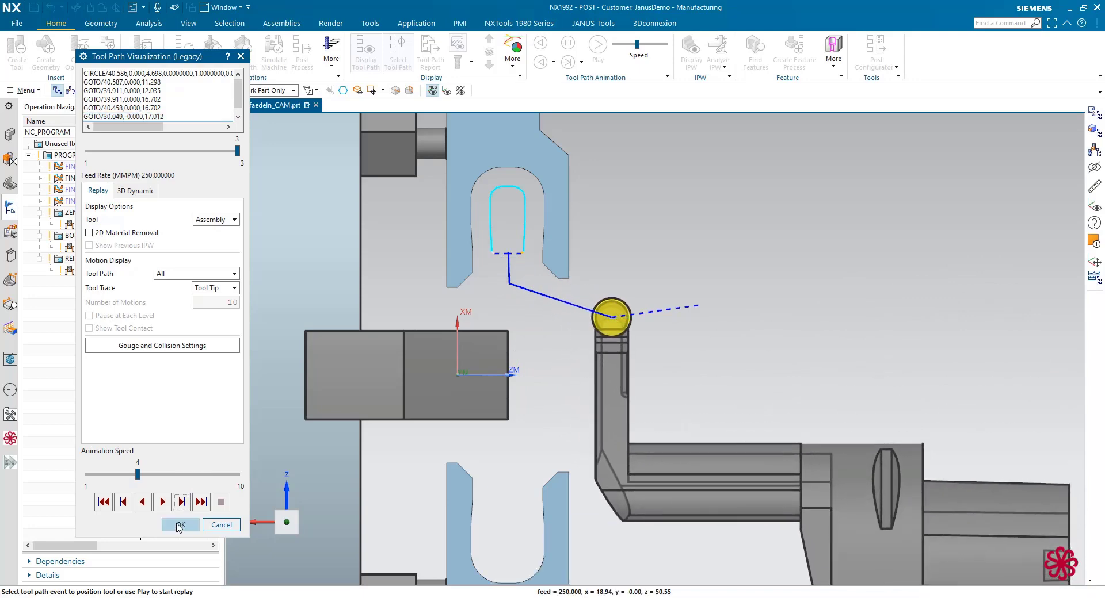
left_click(179, 525)
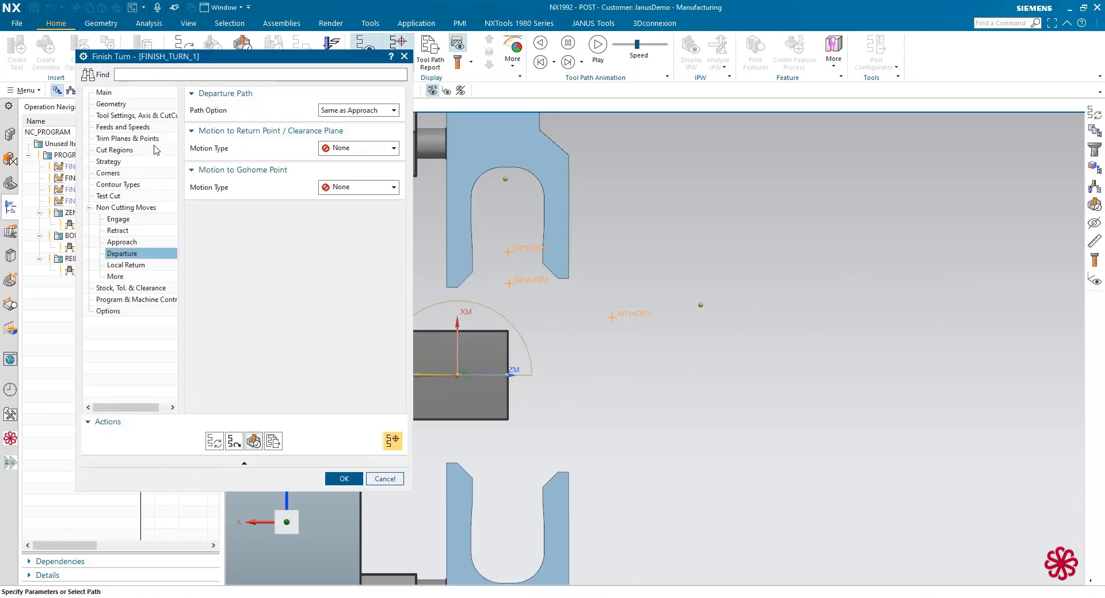
Step: Give FINISH_TURN_1 a 1500 RPM spindle speed and 0.08 mmpr cut feed, then regenerate and accept it
left_click(159, 127)
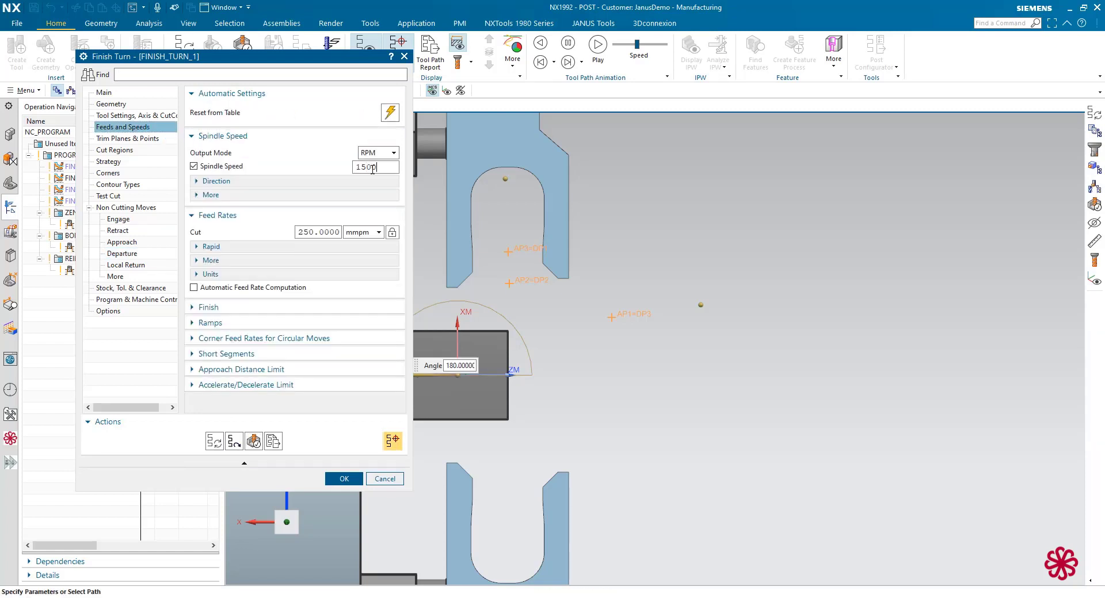
left_click(373, 168)
type("1500")
key("Tab")
left_click(379, 232)
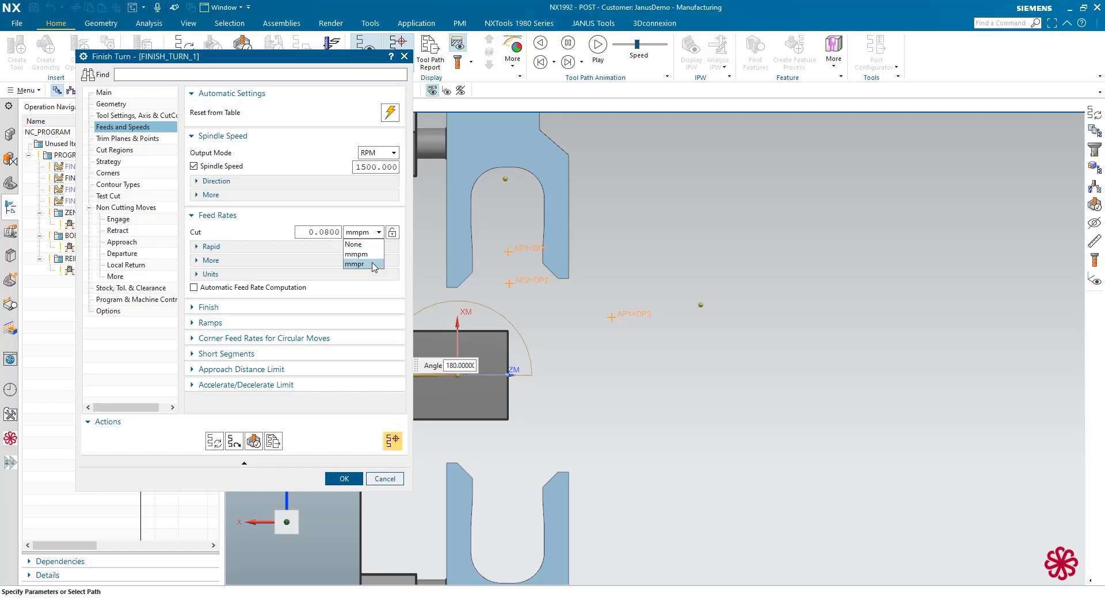
left_click(362, 264)
left_click(214, 441)
left_click(340, 478)
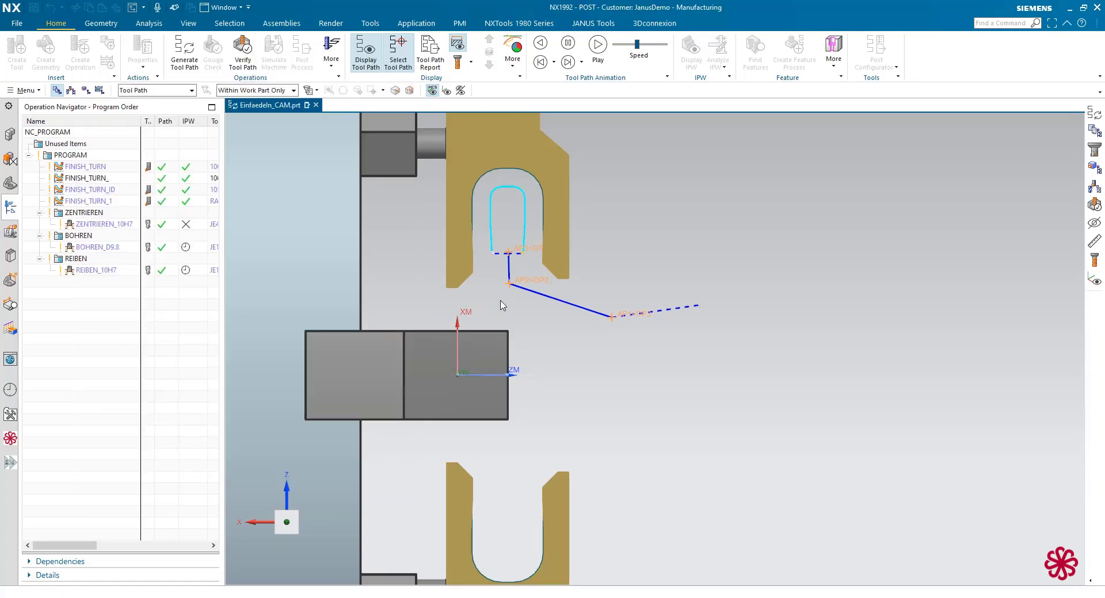
Step: Orbit to a 3-D view and launch Simulate Machine for FINISH_TURN_1
scroll(501, 305, "down", 3)
middle_click_drag(501, 304, 494, 280)
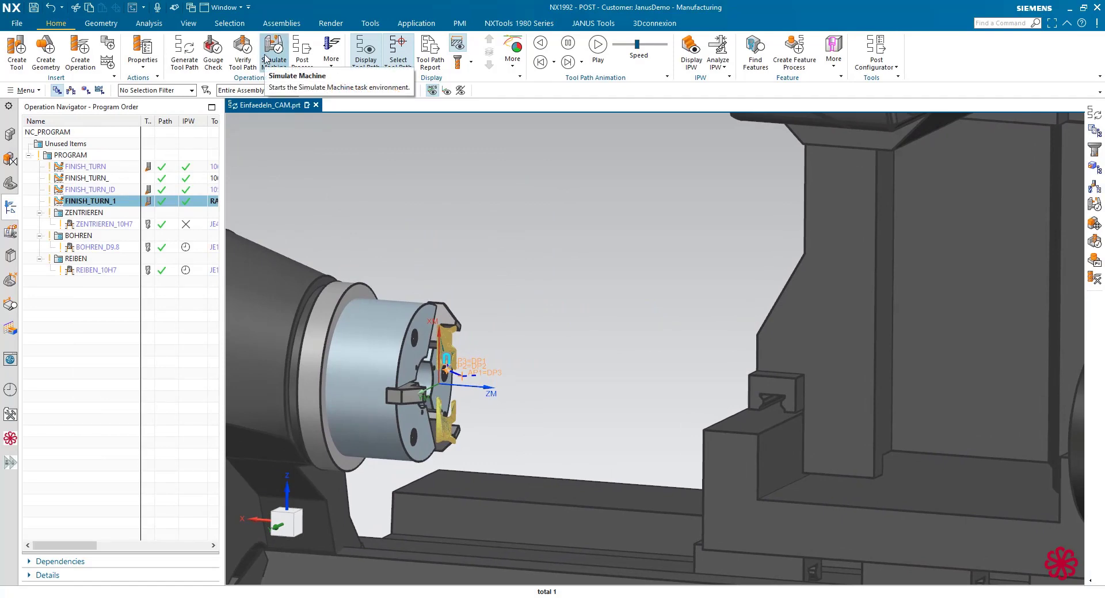
left_click(265, 59)
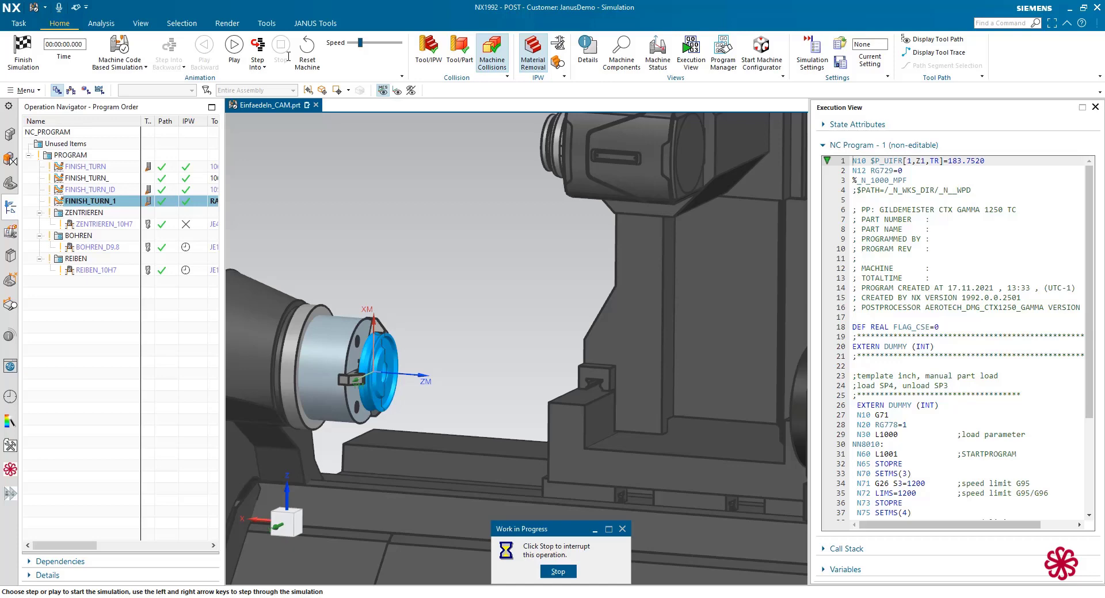
Step: Start the machine simulation playback and zoom in toward the chuck from a frontal angle
left_click(234, 46)
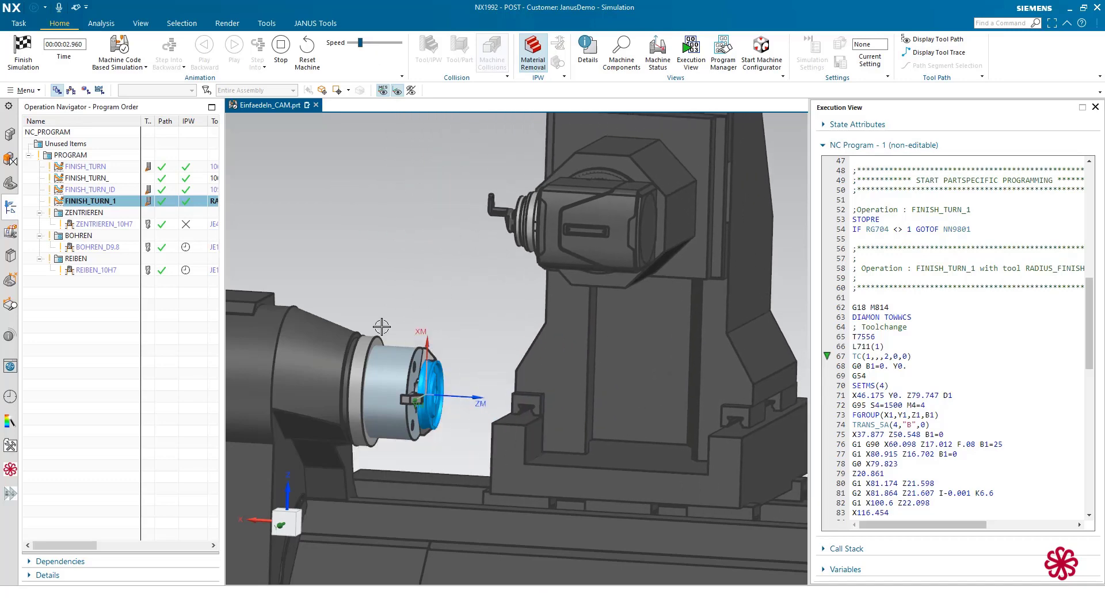
scroll(437, 380, "up", 5)
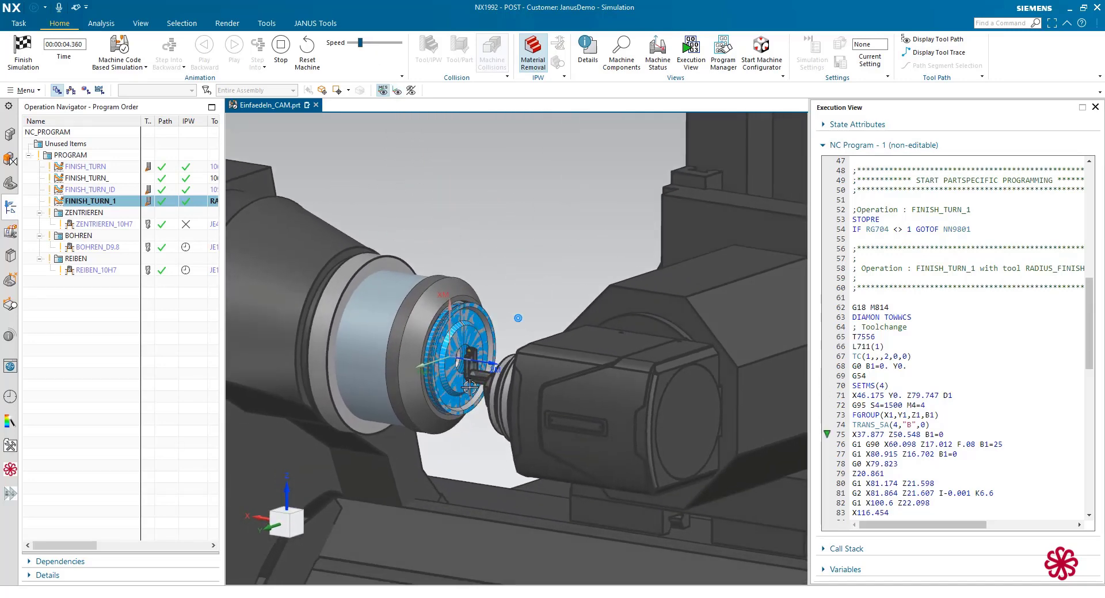
middle_click_drag(482, 374, 480, 275)
scroll(498, 336, "up", 5)
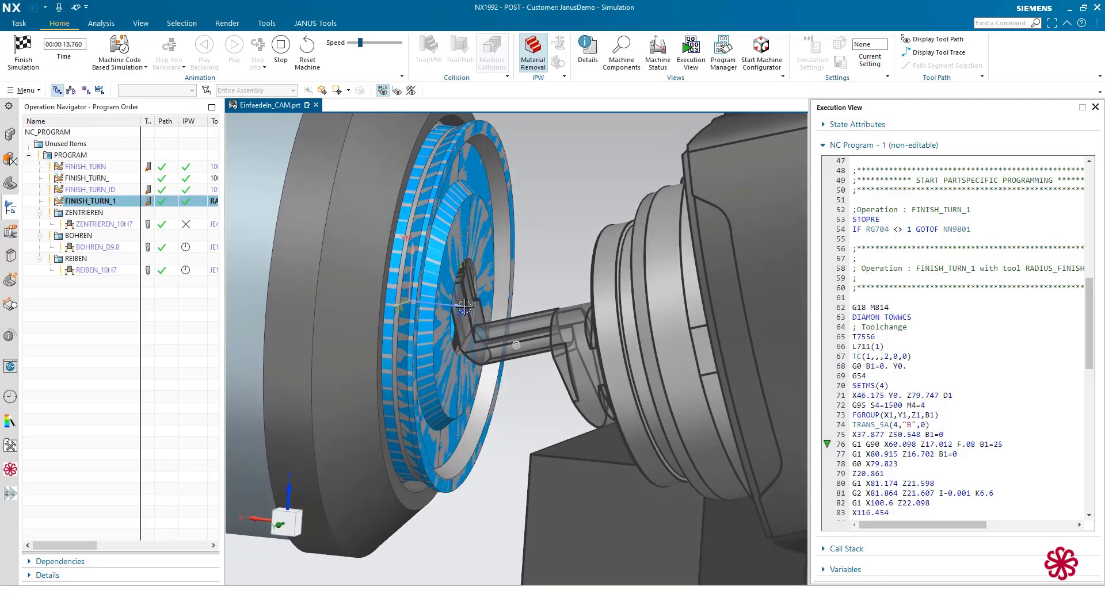
scroll(460, 301, "up", 3)
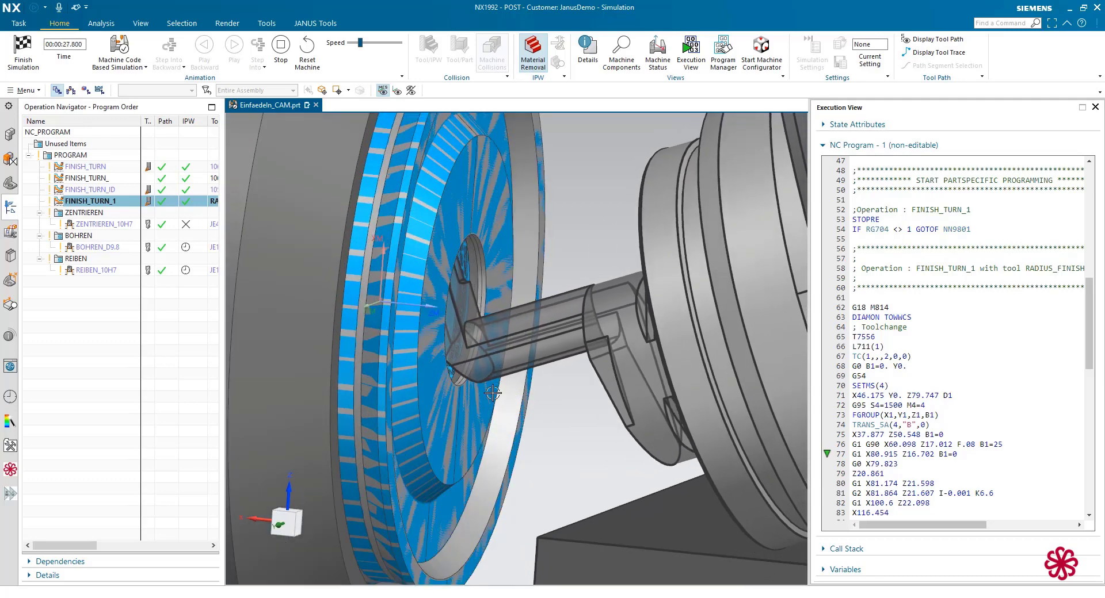
middle_click_drag(492, 393, 461, 381)
scroll(458, 379, "up", 3)
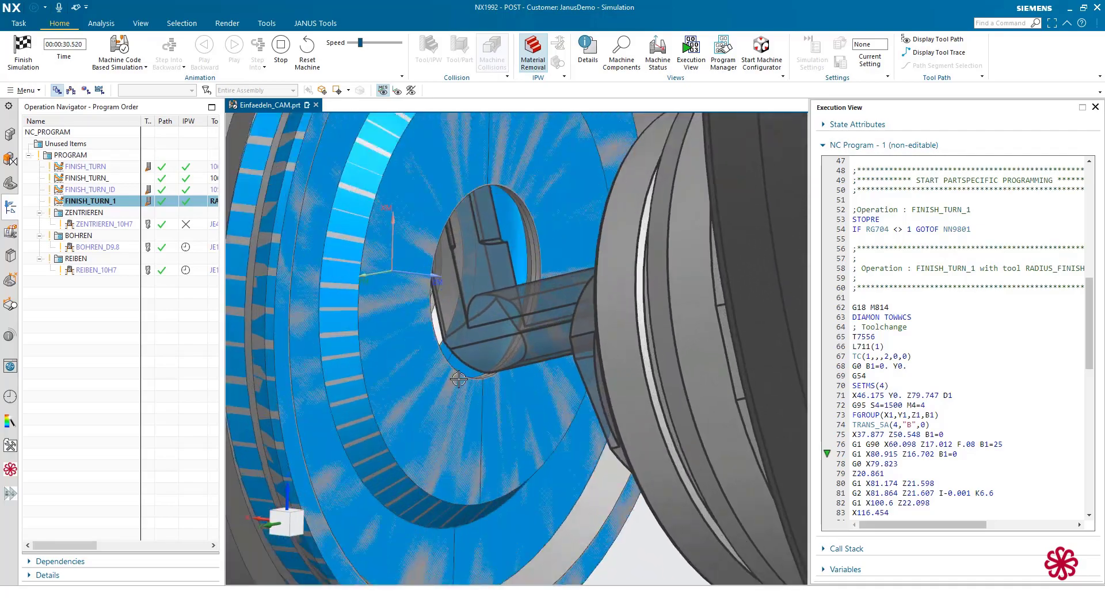
scroll(459, 380, "up", 3)
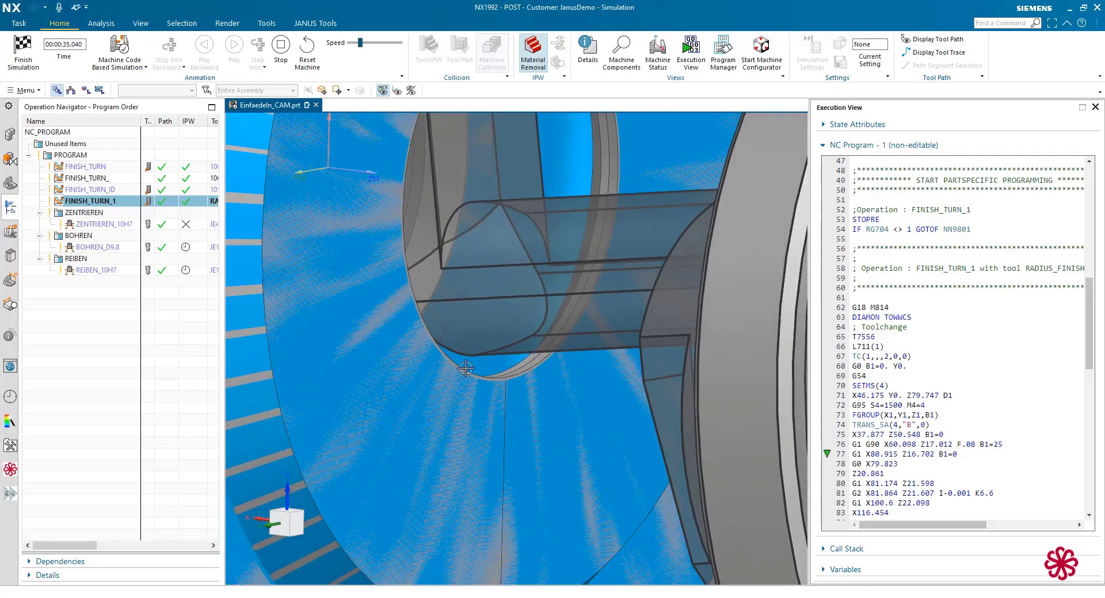
Step: Orbit and zoom to watch the tilting holder finish the inner groove inside the bore
scroll(454, 371, "down", 5)
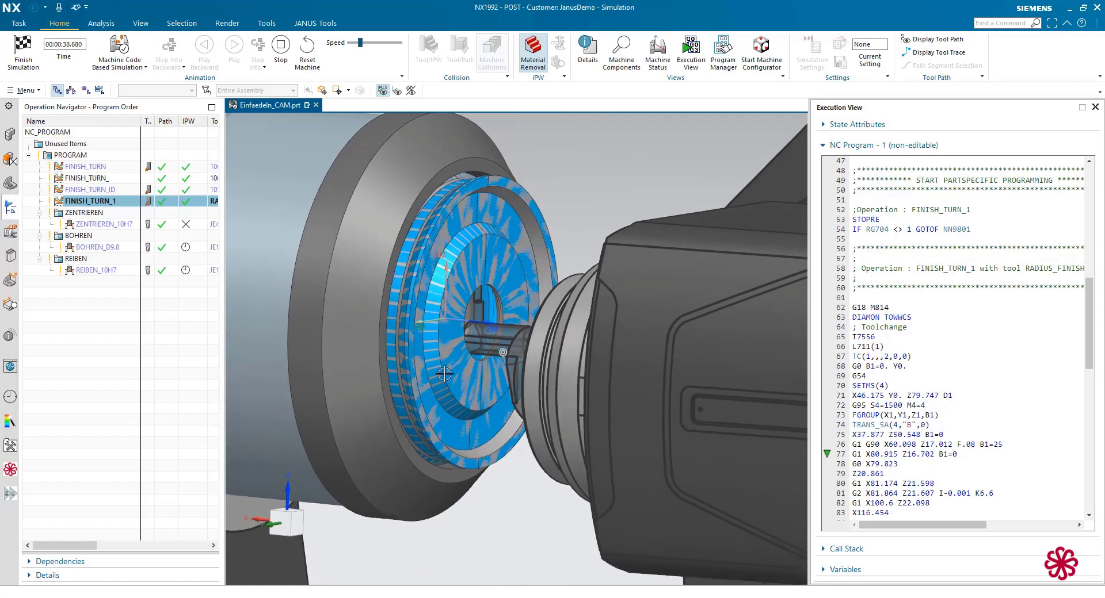
middle_click_drag(444, 375, 528, 439)
scroll(539, 254, "up", 3)
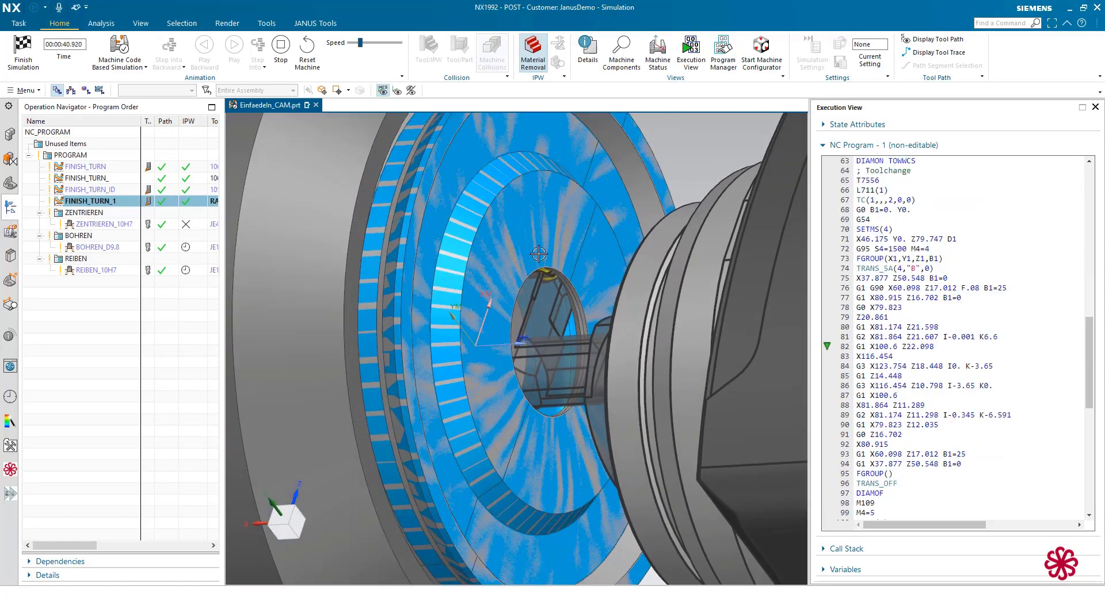
scroll(538, 254, "up", 1)
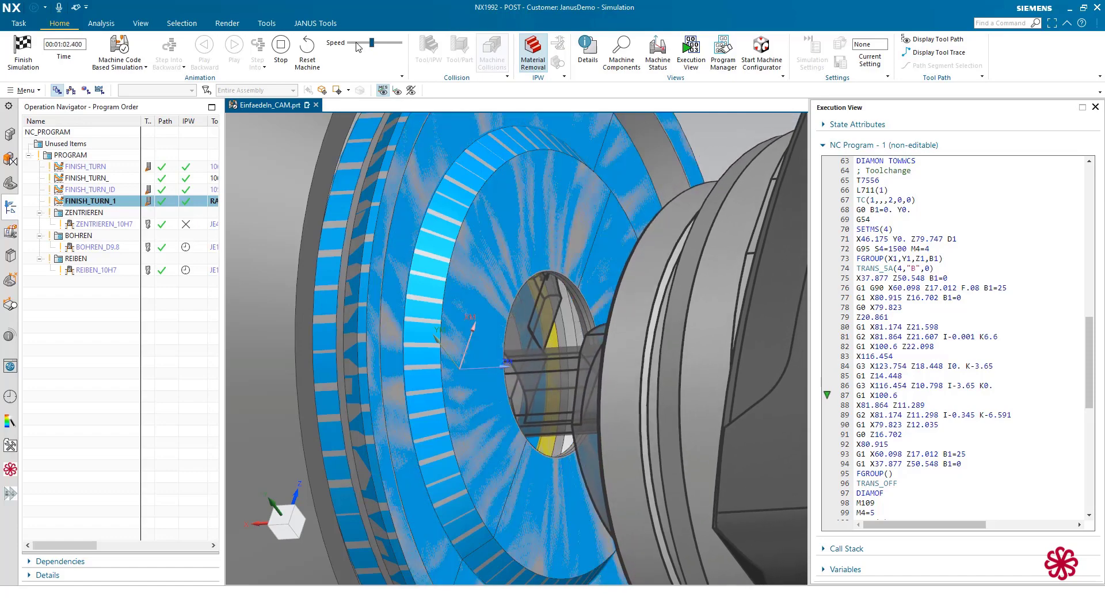
scroll(454, 235, "down", 5)
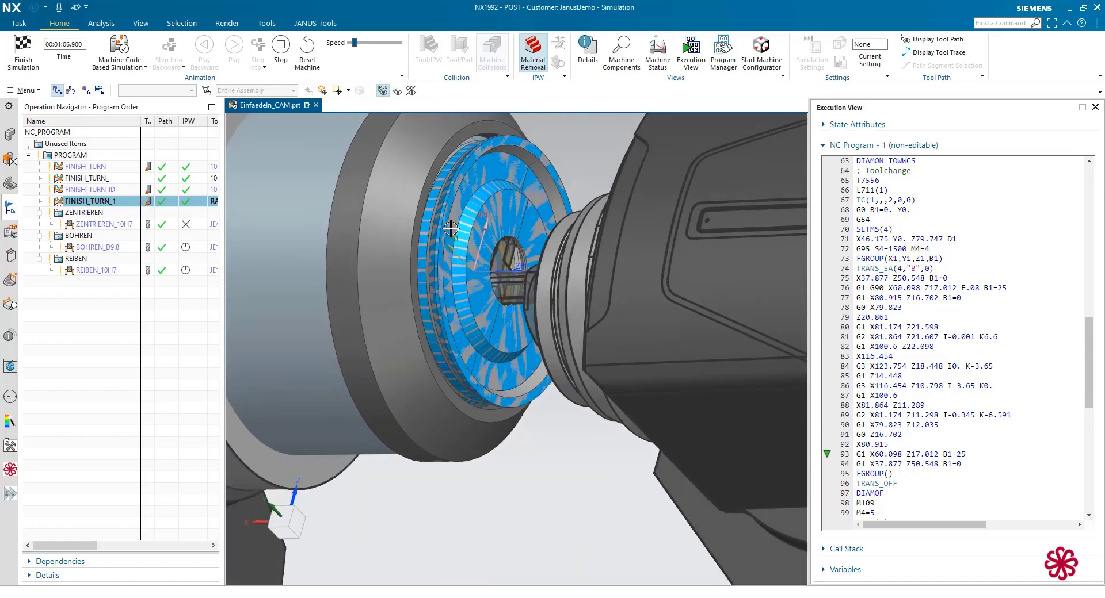
scroll(455, 235, "up", 2)
middle_click_drag(457, 234, 460, 237)
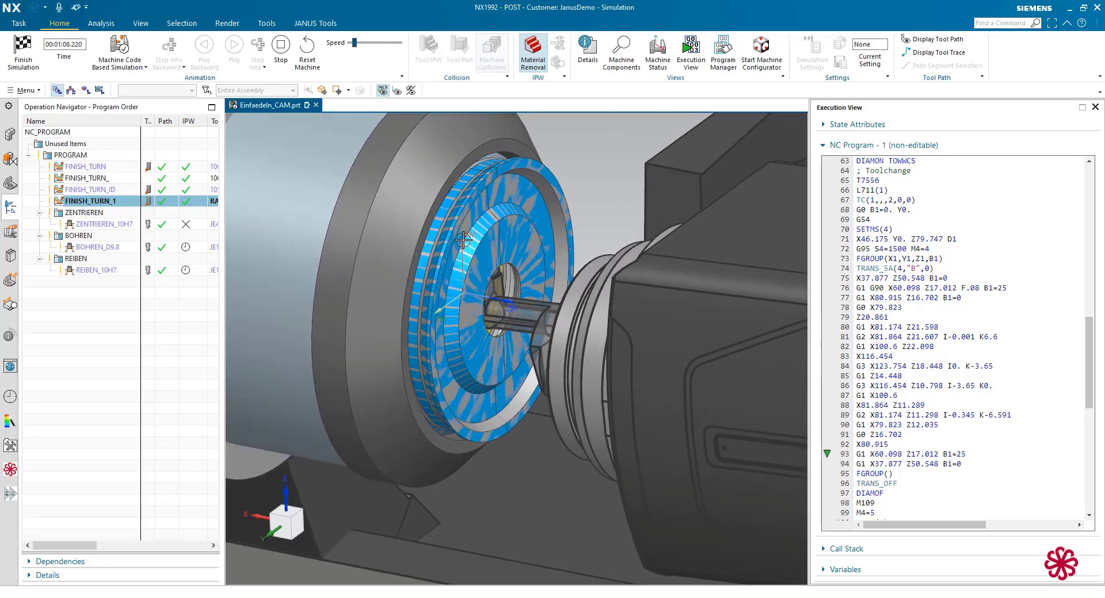
scroll(463, 240, "up", 2)
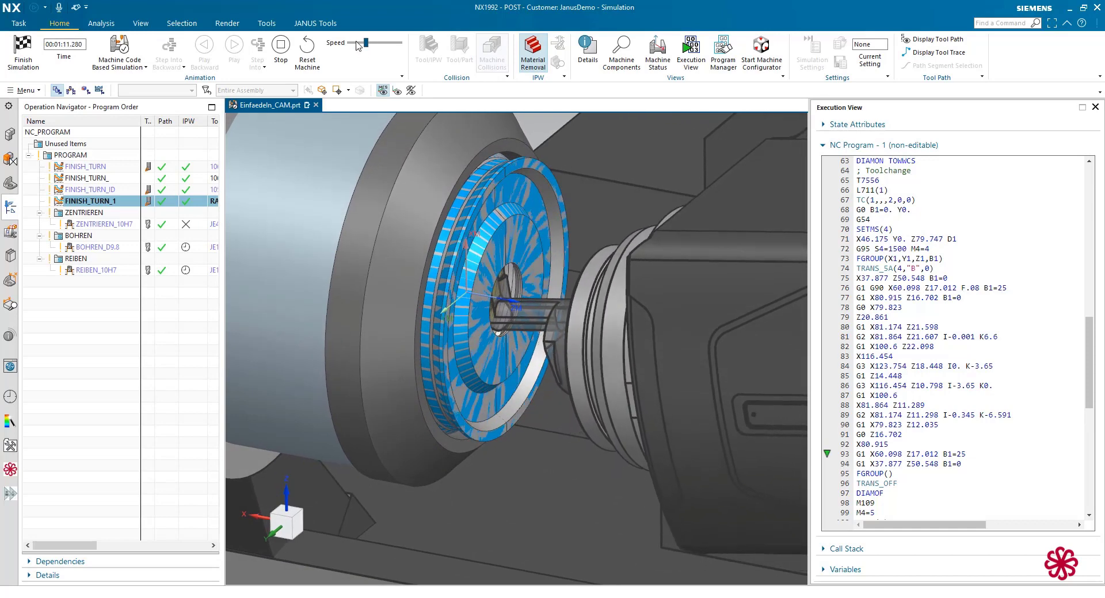